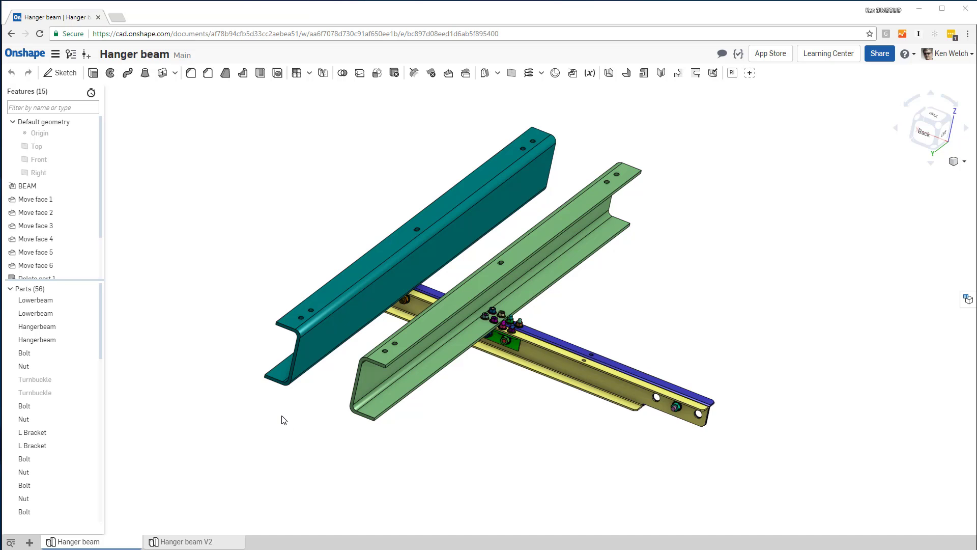
Step: Insert SIMSOLID Cloud as an application tab in the Hanger beam document
mouse_move(321, 421)
right_down()
mouse_move(305, 430)
mouse_move(336, 406)
mouse_move(355, 408)
mouse_move(316, 412)
mouse_move(324, 416)
mouse_move(310, 428)
right_up()
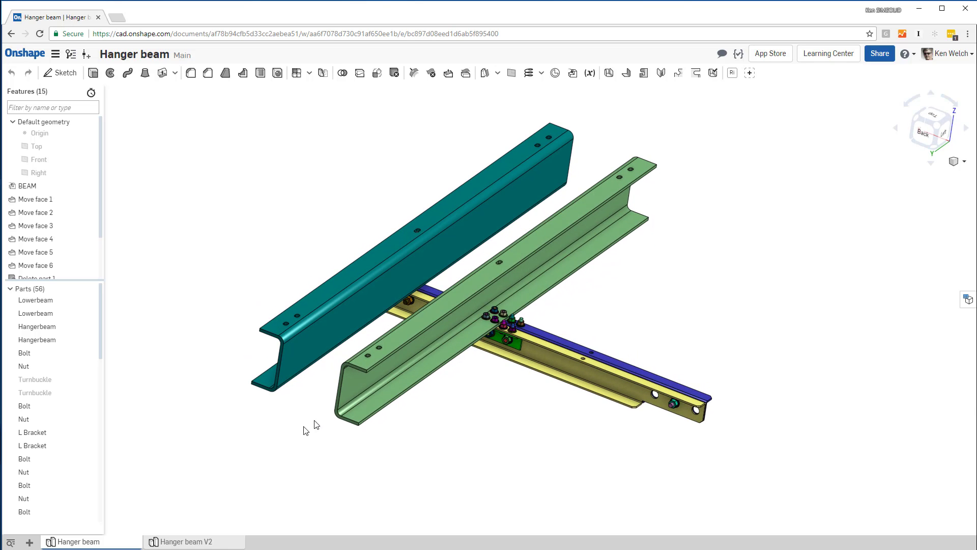
click(30, 542)
mouse_move(76, 423)
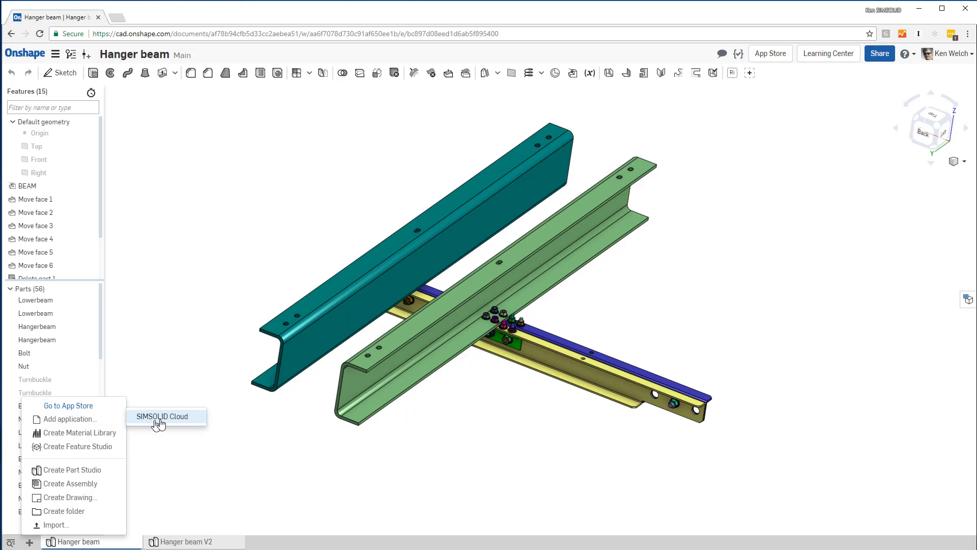
click(159, 422)
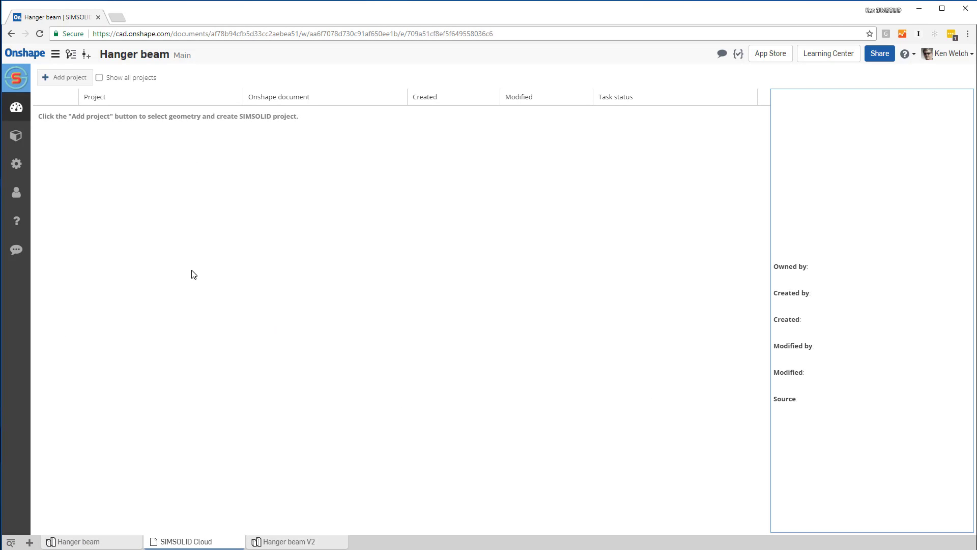
Step: Expand the labelled sidebar and review unit and material library settings and Help
click(18, 77)
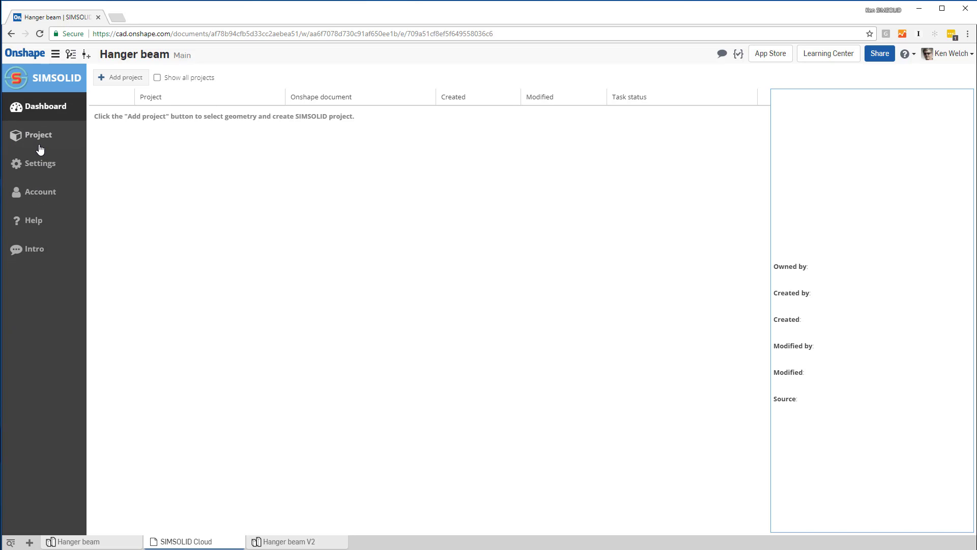
click(31, 167)
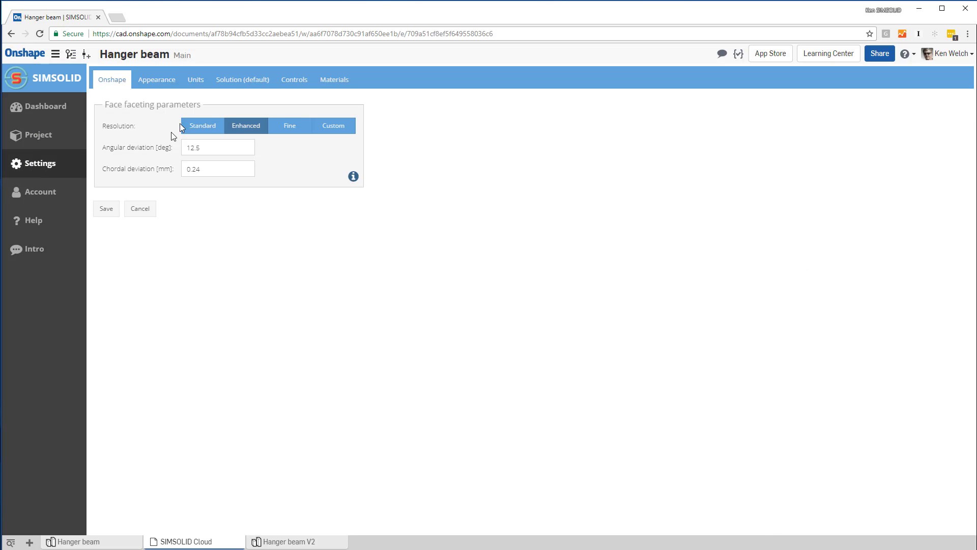
click(196, 80)
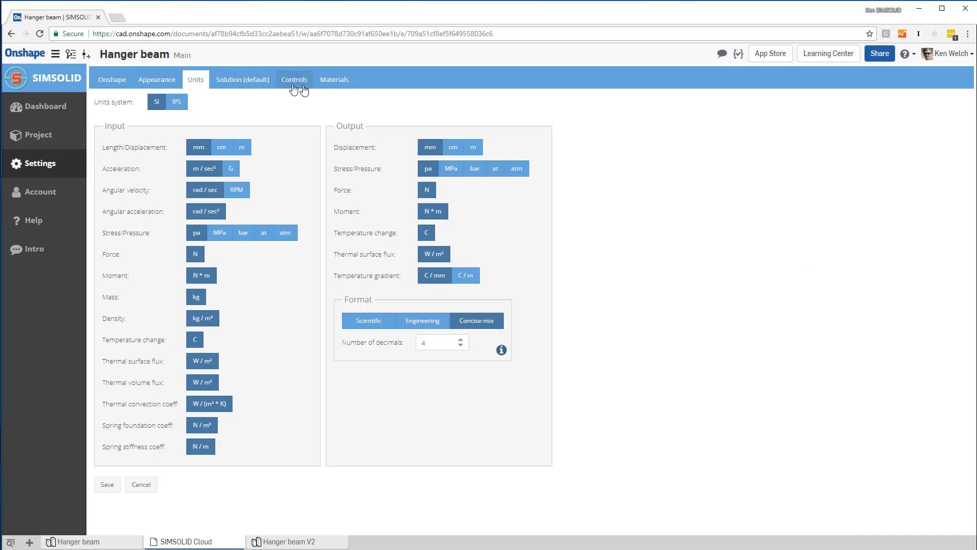
click(334, 82)
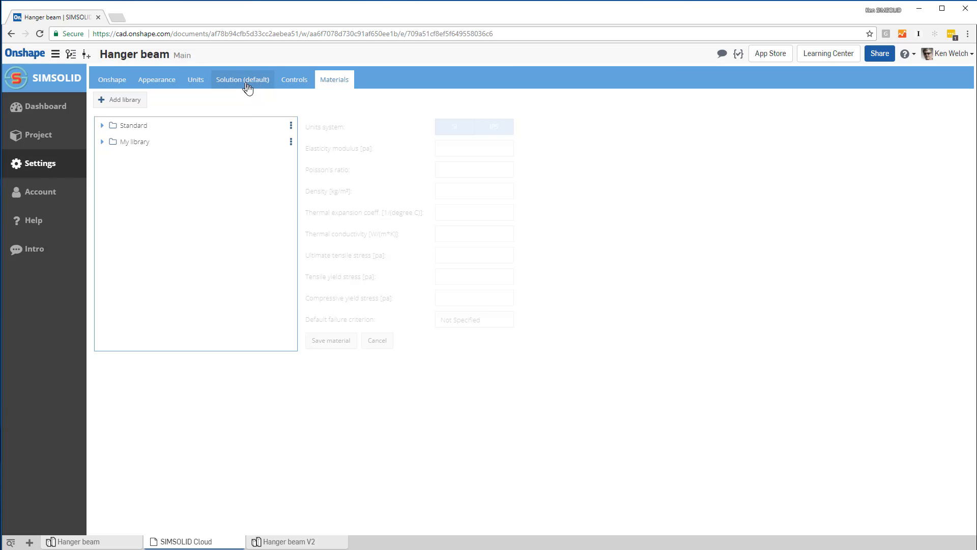
click(34, 223)
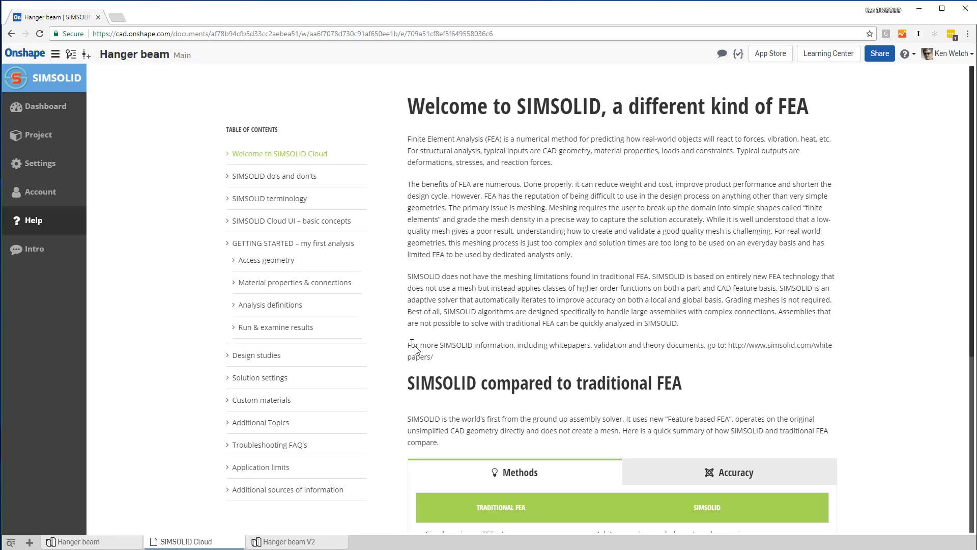
click(38, 110)
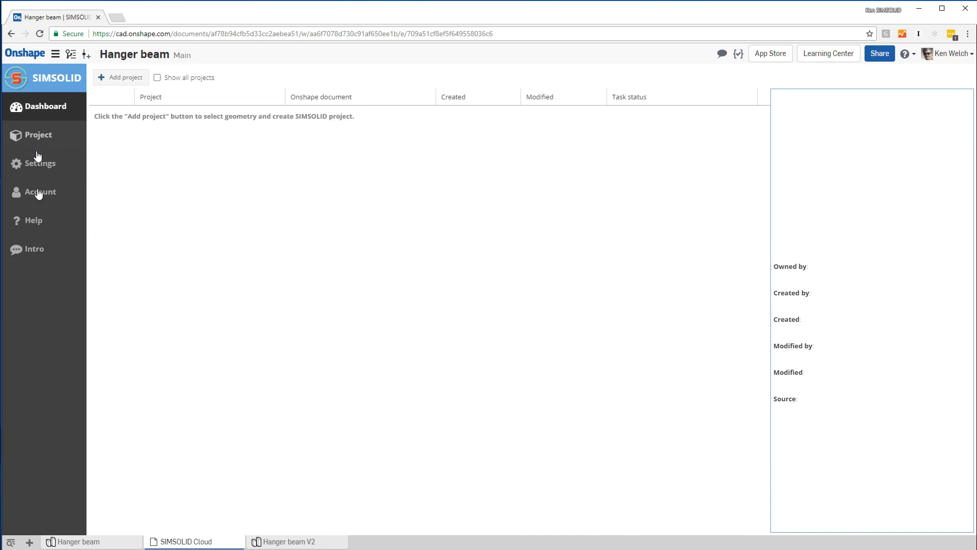
Step: Page through all four Intro steps, then close the introduction
click(30, 255)
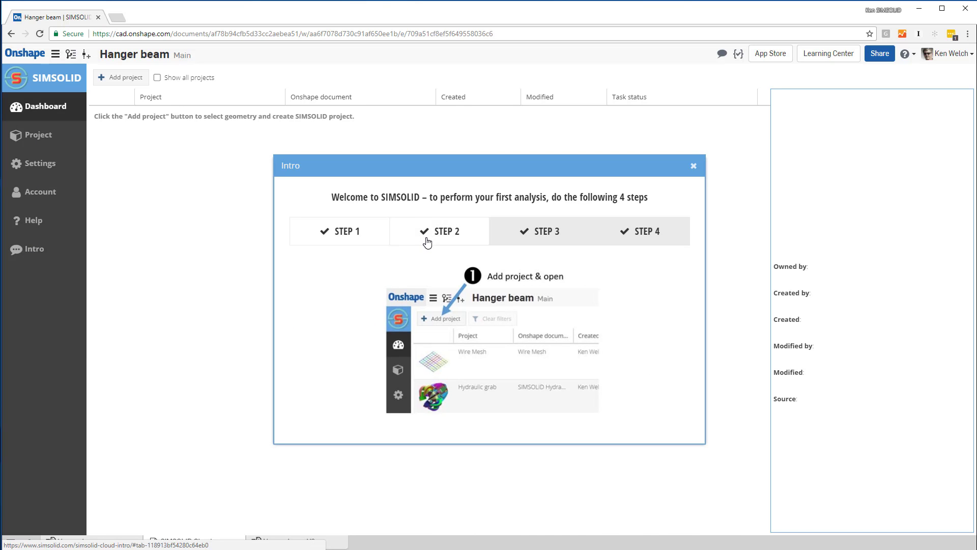
click(427, 243)
click(527, 242)
click(647, 240)
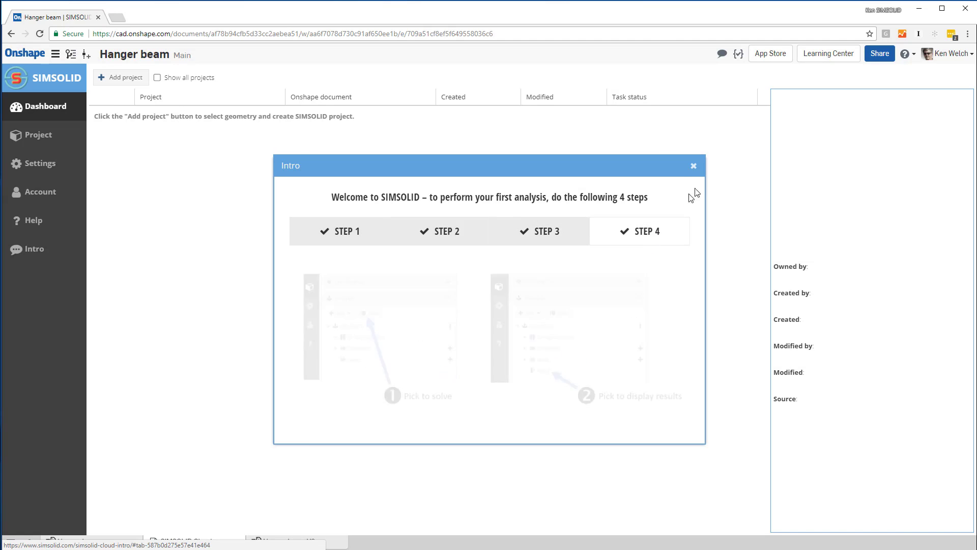
click(694, 167)
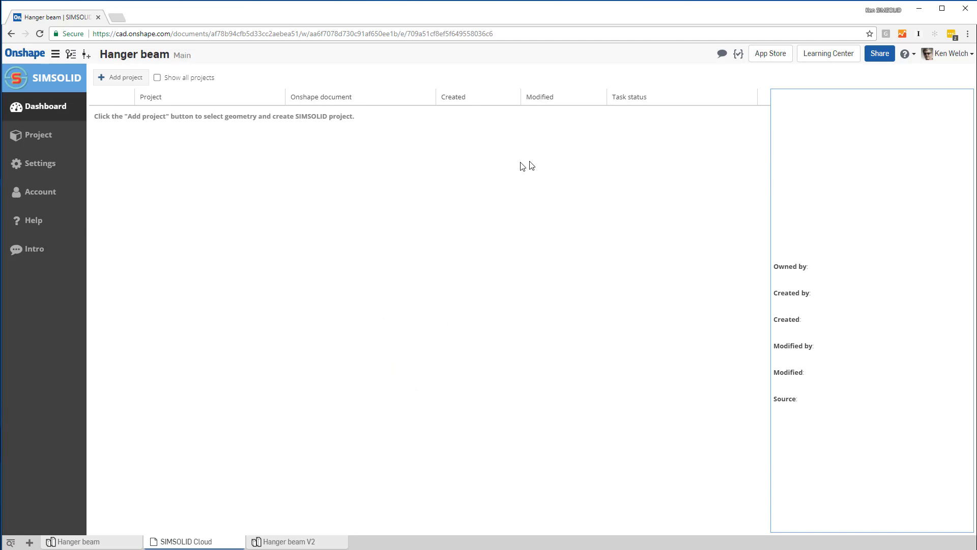
Step: Create a new project from the Hanger beam Part Studio and load its model
click(119, 79)
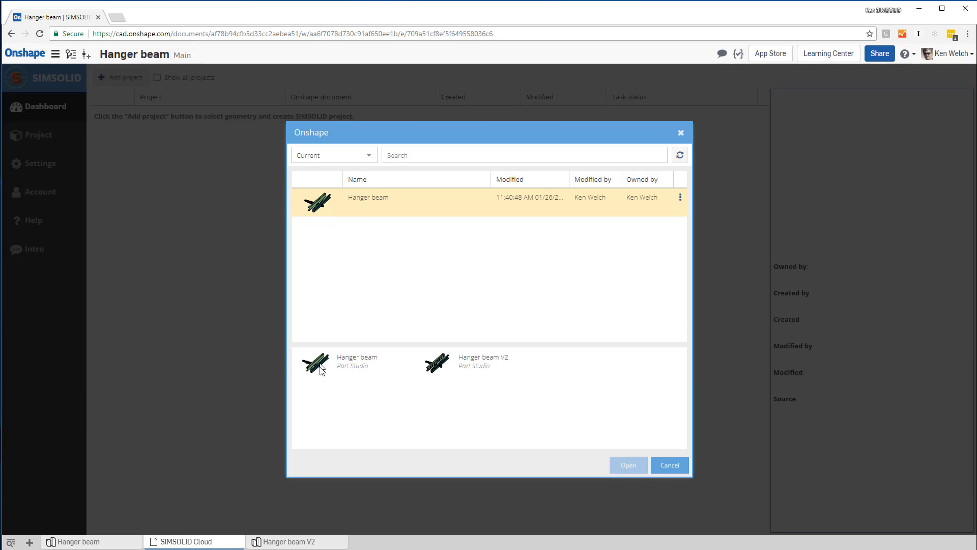
click(322, 373)
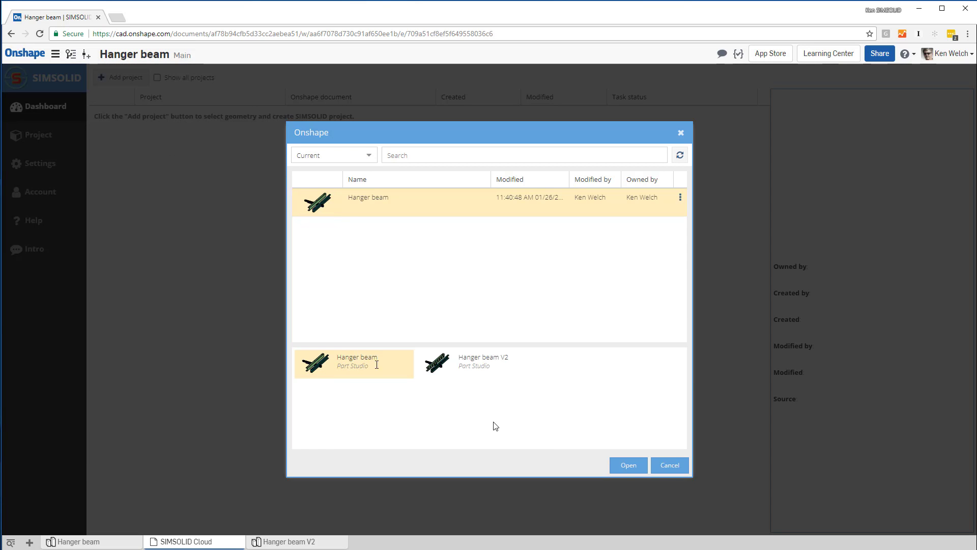
click(627, 465)
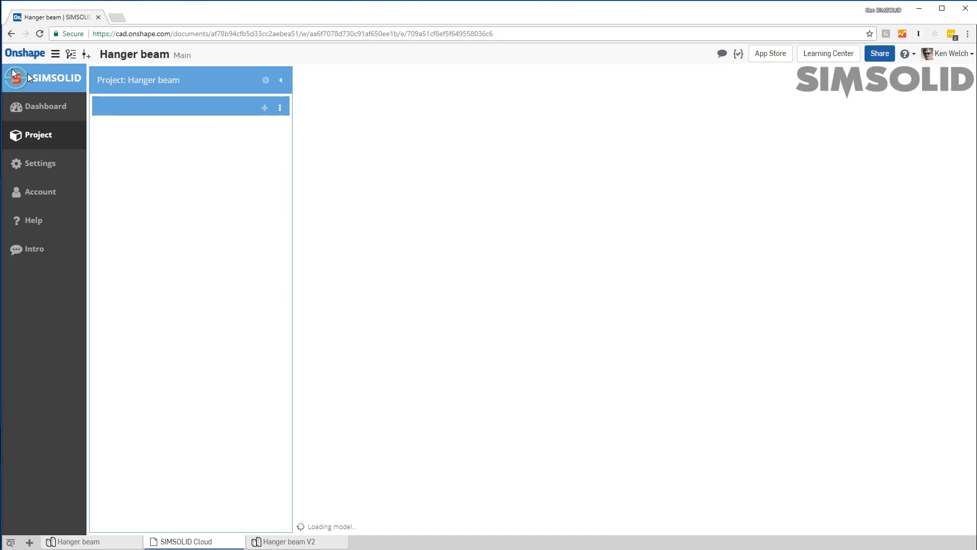
click(29, 73)
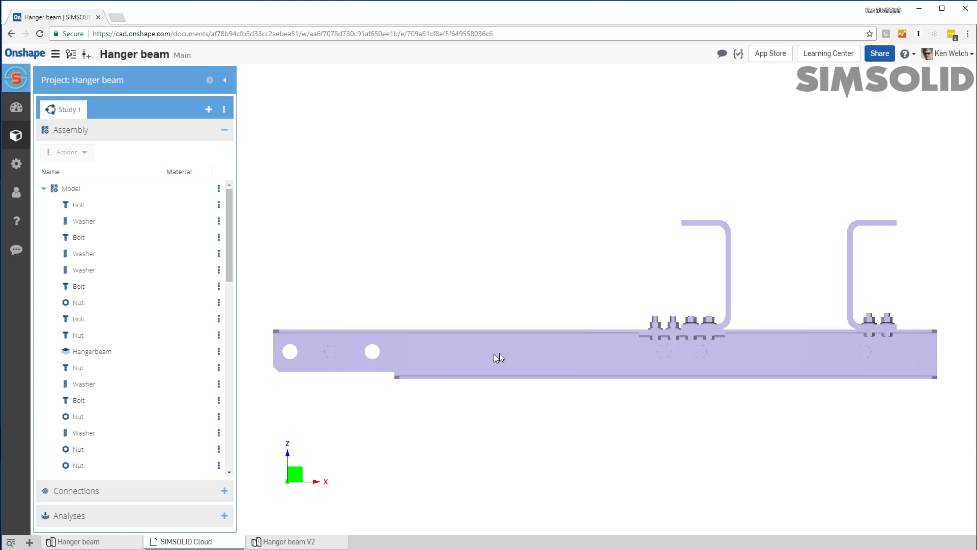
Step: Assign Standard > Generic Materials > Steel to all parts of the assembly
drag(494, 369, 775, 405)
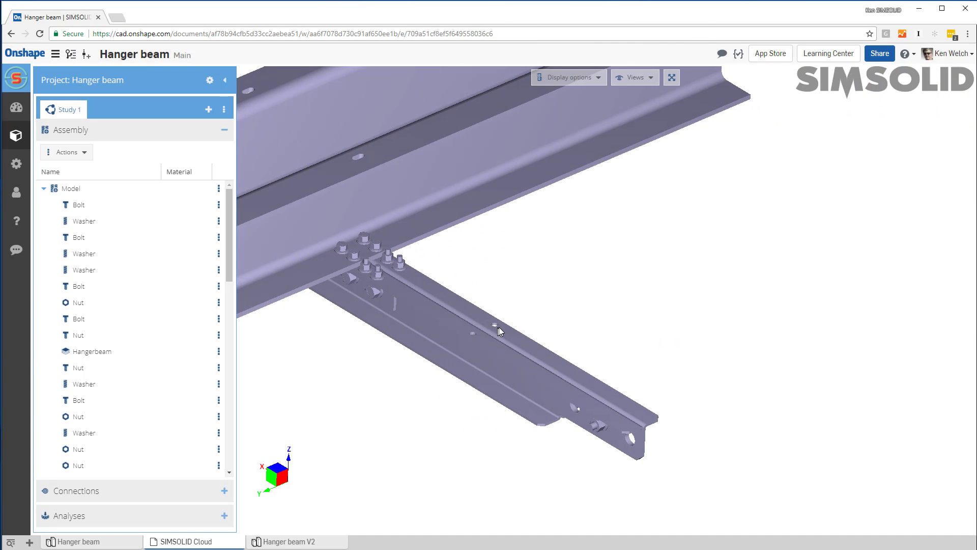
scroll(499, 327, down, 2)
right_drag(459, 316, 727, 383)
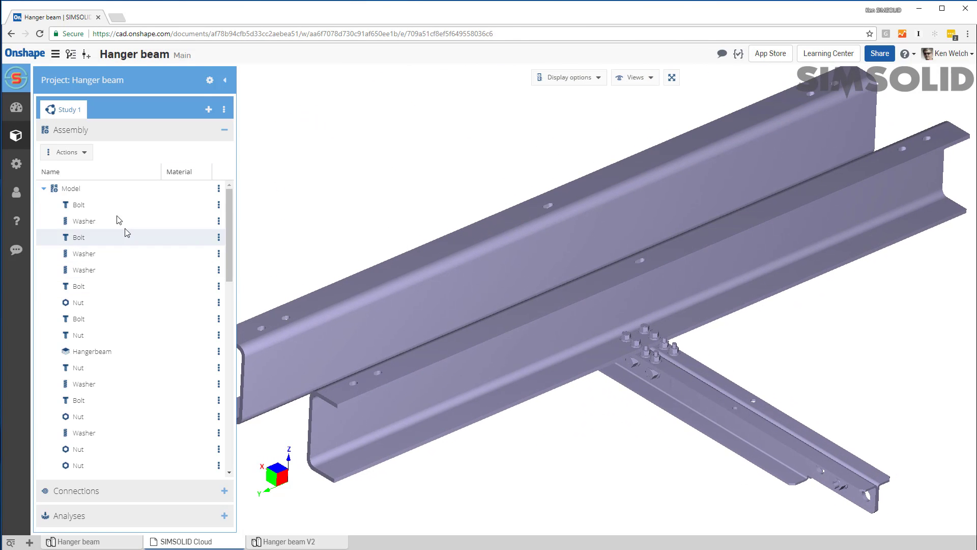
click(82, 153)
click(84, 170)
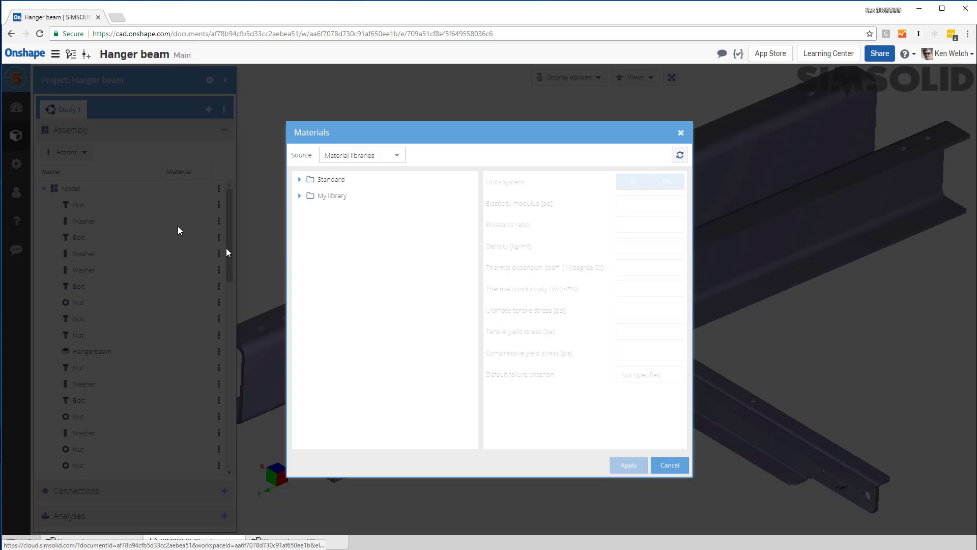
click(300, 179)
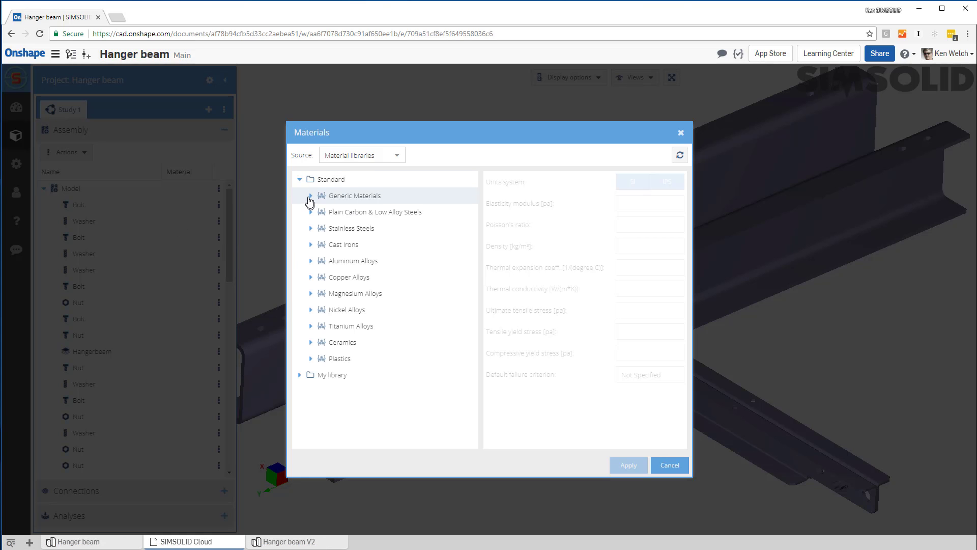
click(310, 195)
click(347, 213)
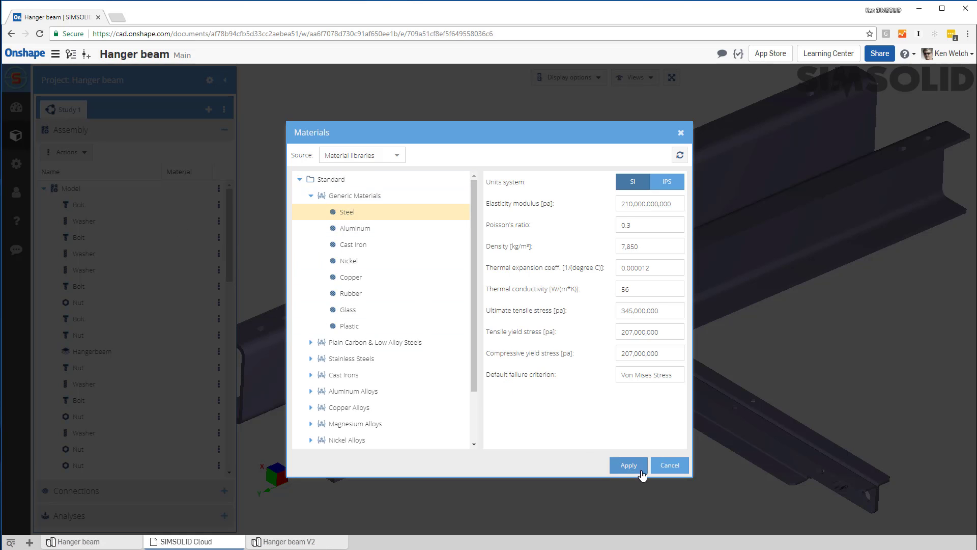
click(628, 464)
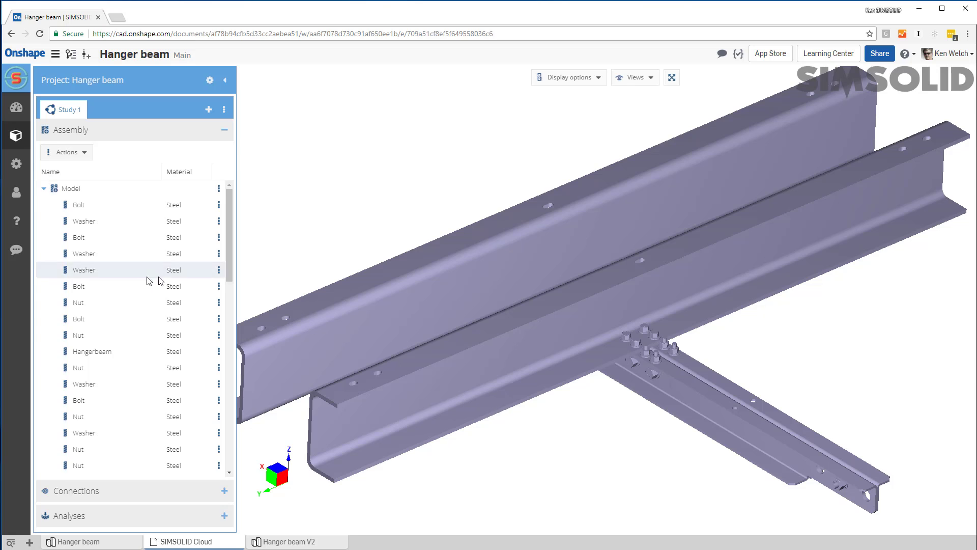
Step: Show the Connections list and display each part in a random colour
click(105, 133)
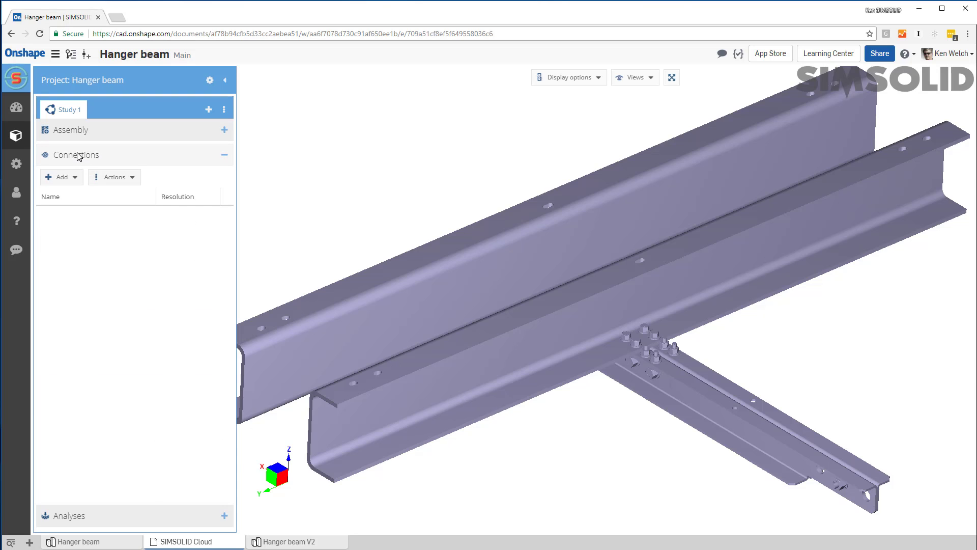
drag(376, 288, 403, 278)
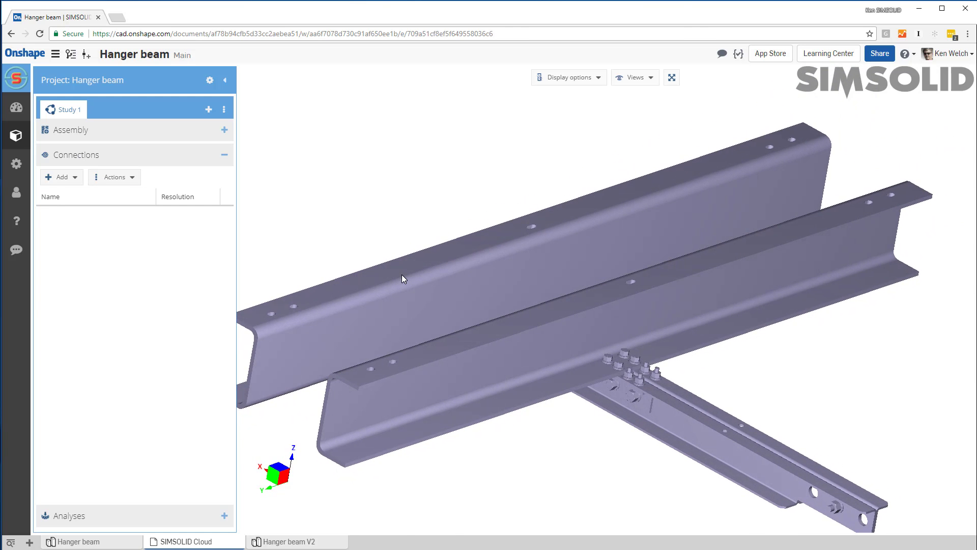
scroll(438, 299, down, 2)
drag(505, 353, 525, 351)
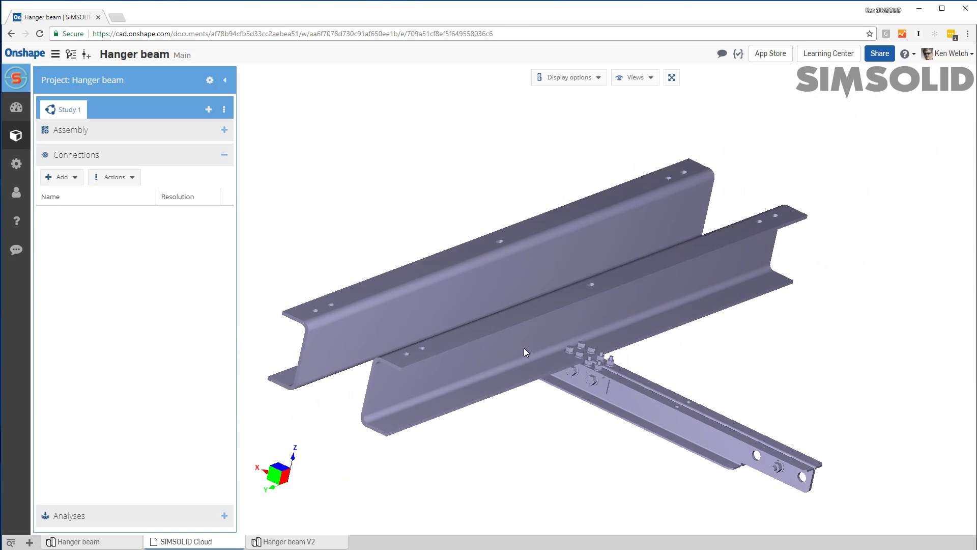
right_drag(524, 349, 545, 338)
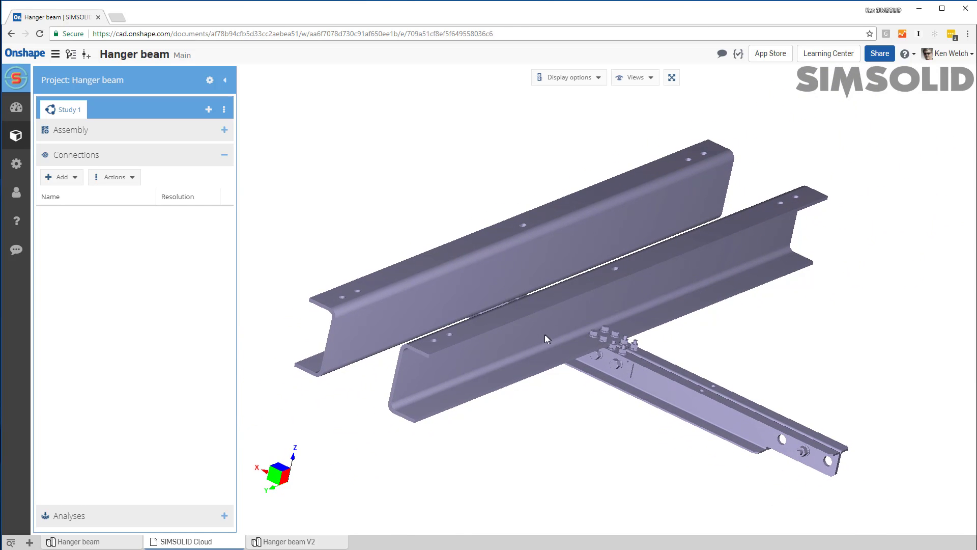
click(599, 79)
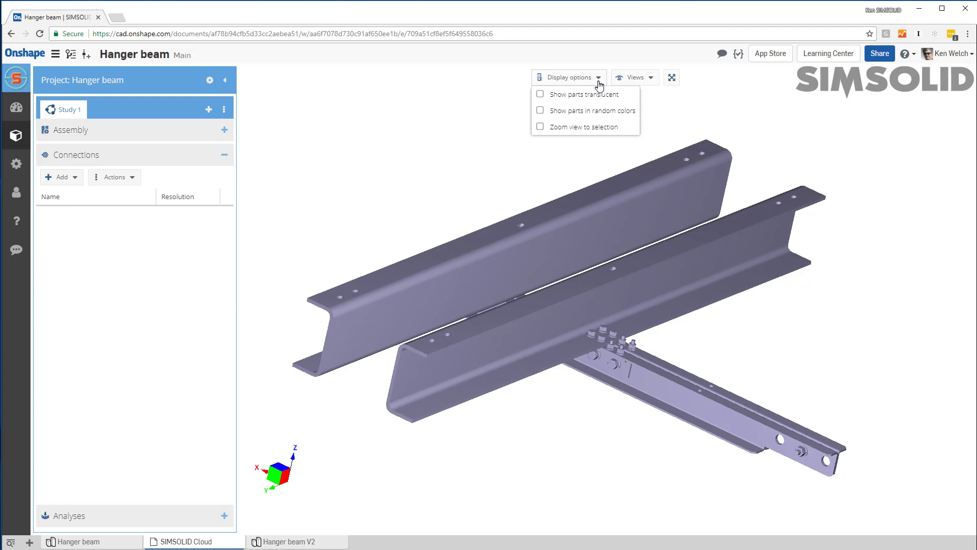
click(572, 111)
drag(621, 367, 560, 369)
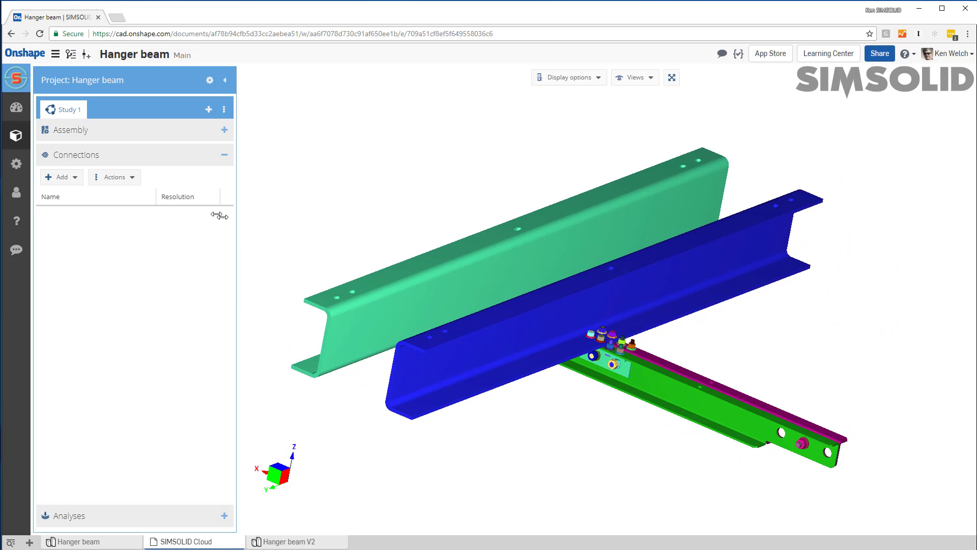
Step: Find connections automatically with gap and penetration tolerances set to 1
click(75, 178)
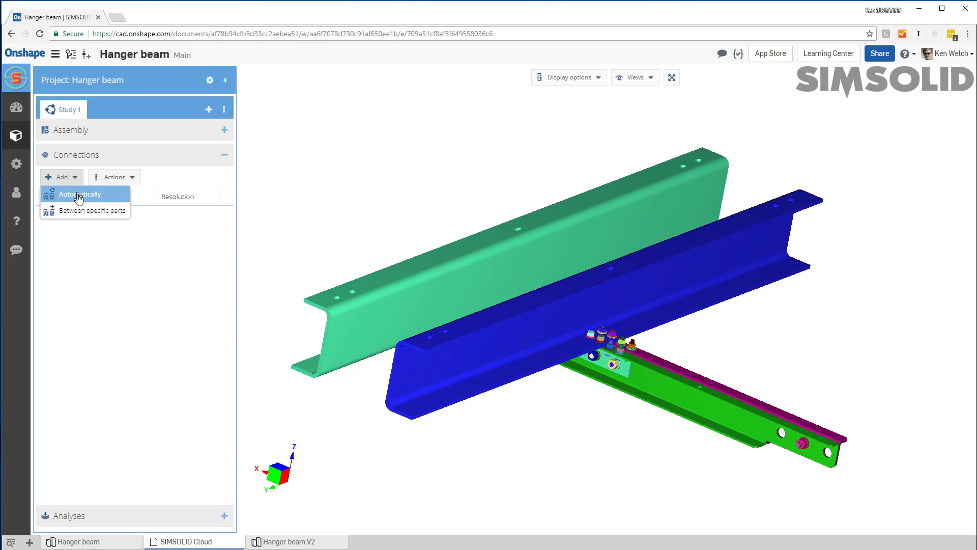
click(78, 197)
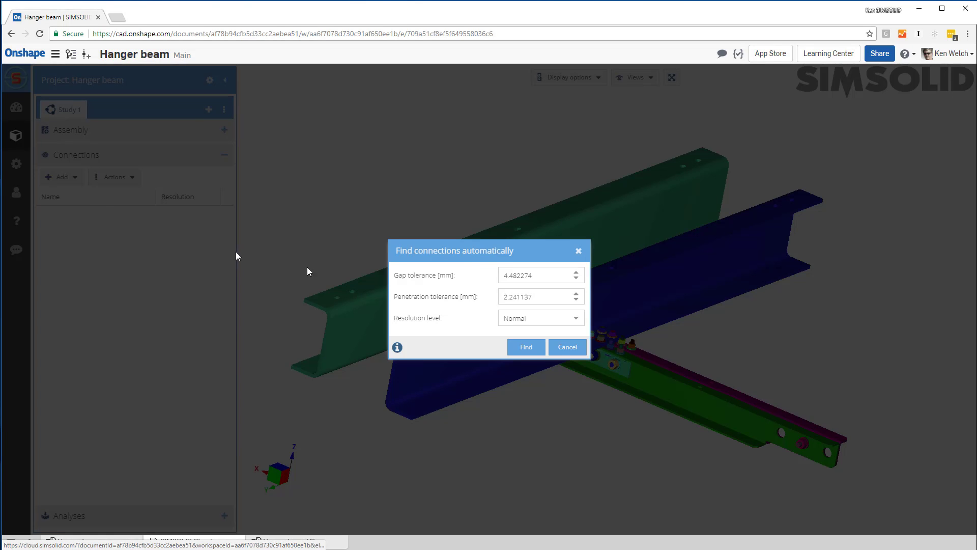
double_click(541, 279)
text(1)
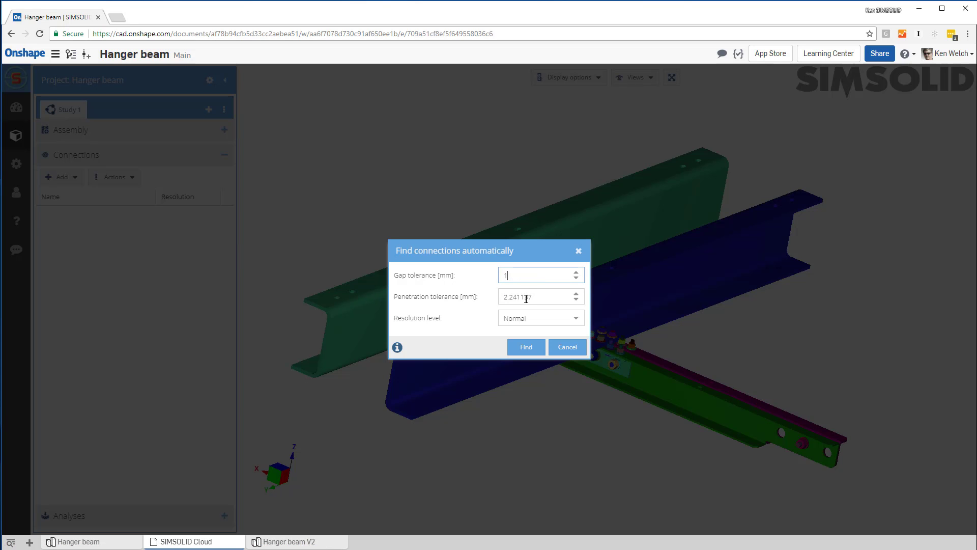
double_click(536, 295)
text(1)
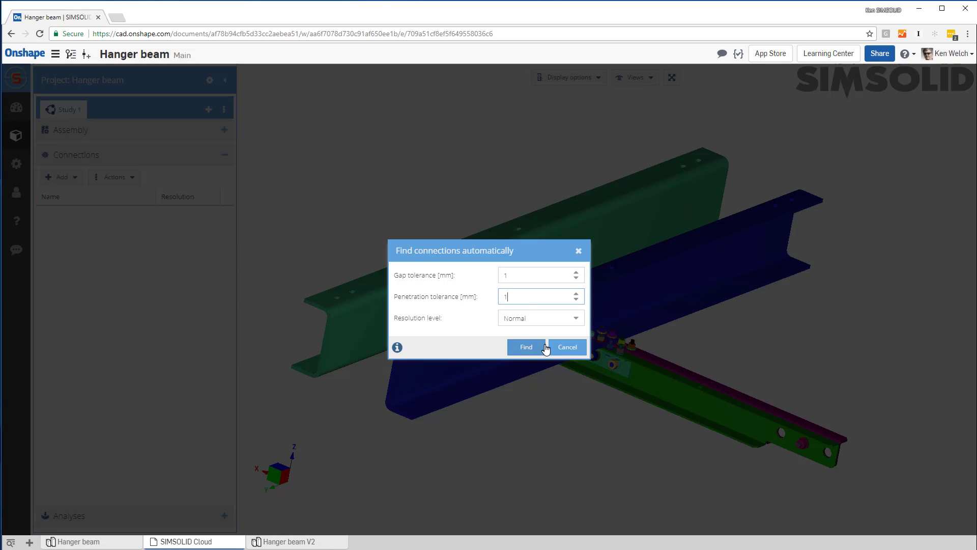
click(521, 352)
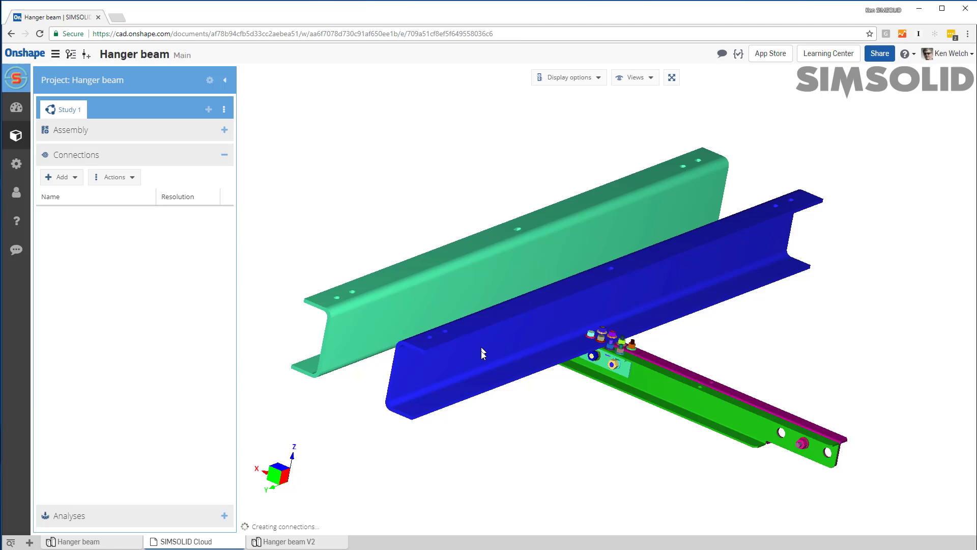
drag(482, 353, 478, 371)
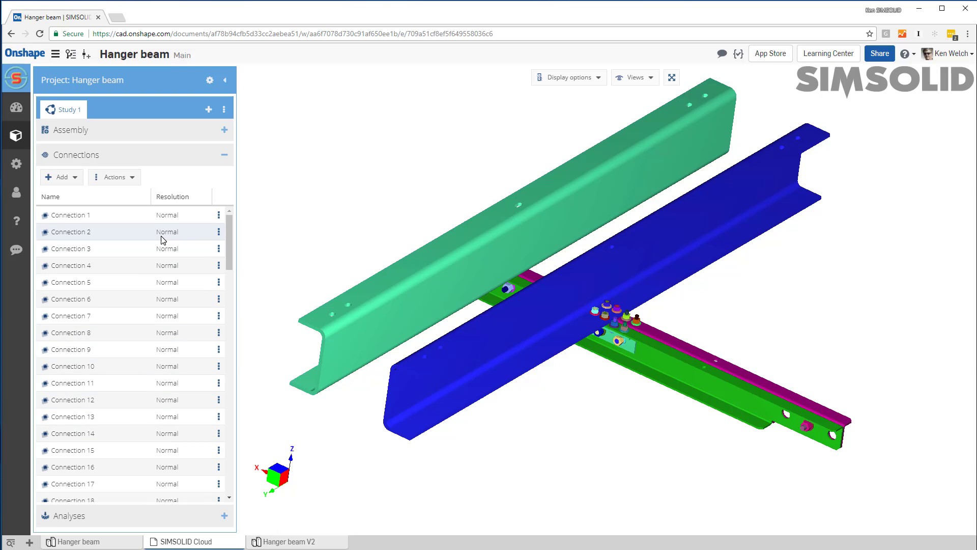
Step: Confirm no disconnected groups of parts exist, then collapse the Connections list
click(131, 178)
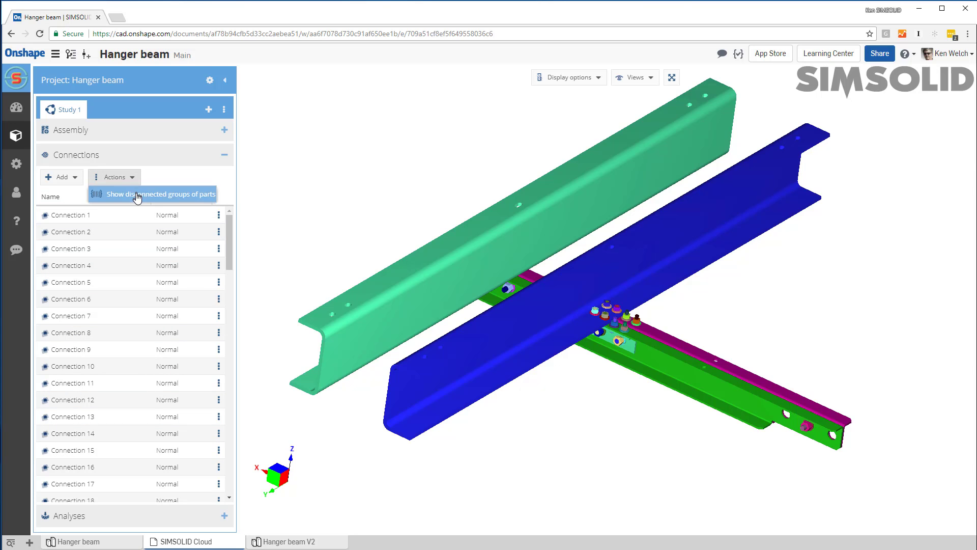
click(137, 195)
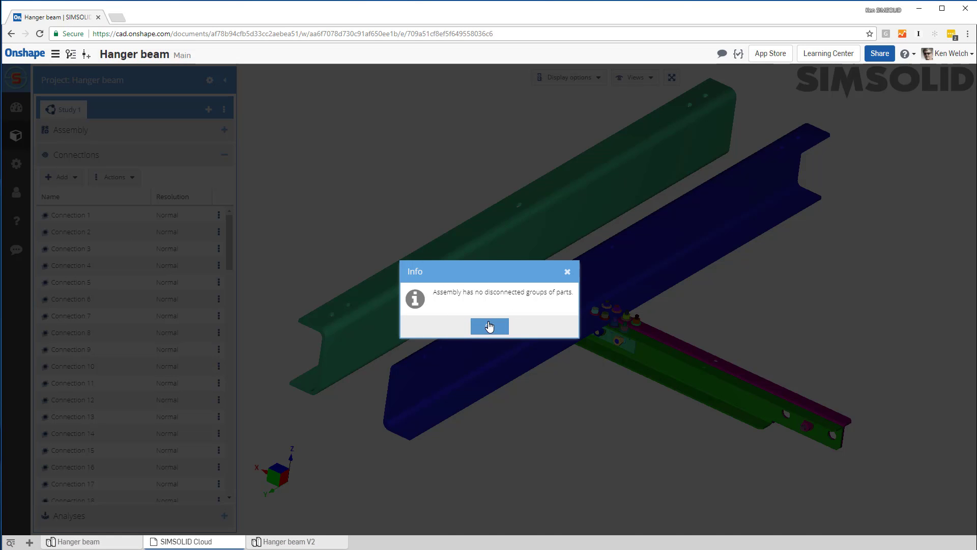
click(489, 327)
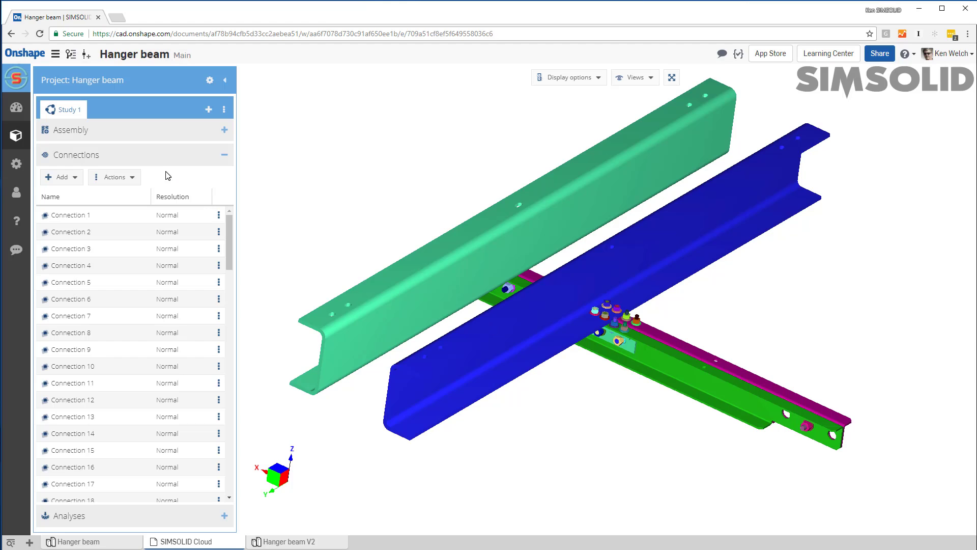
click(134, 159)
Step: Add a Structural analysis under Analyses
click(99, 183)
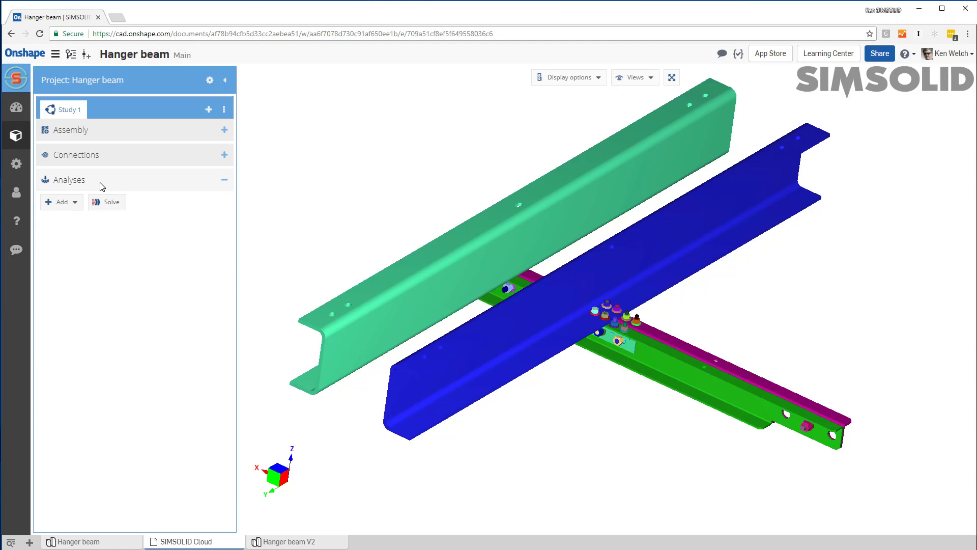
click(75, 203)
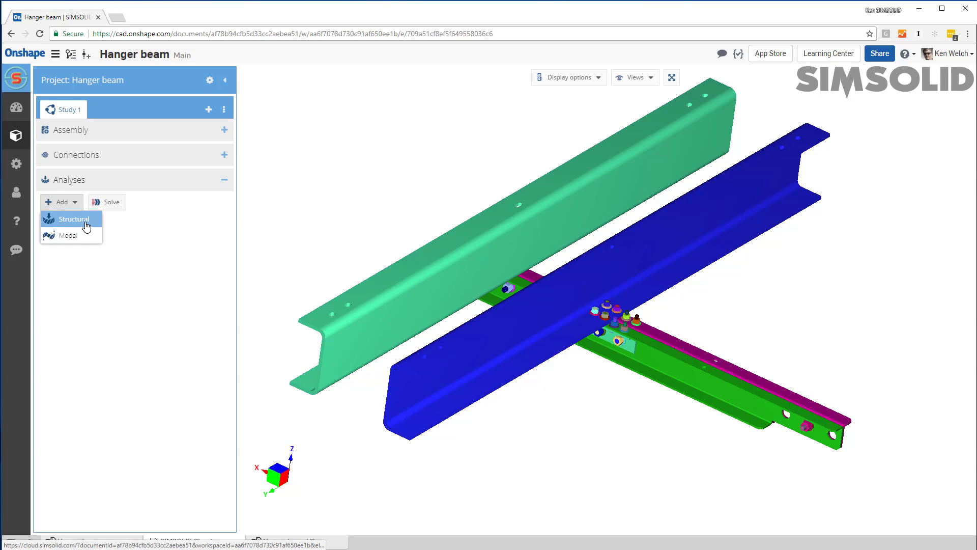
click(87, 225)
Step: Apply an Immovable support to the four end faces of the two channel beams
click(227, 254)
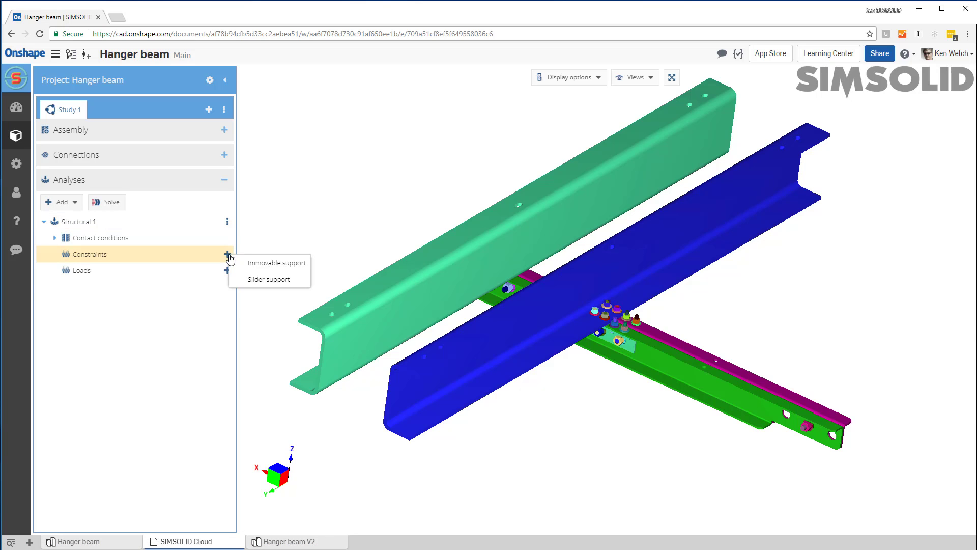
click(275, 264)
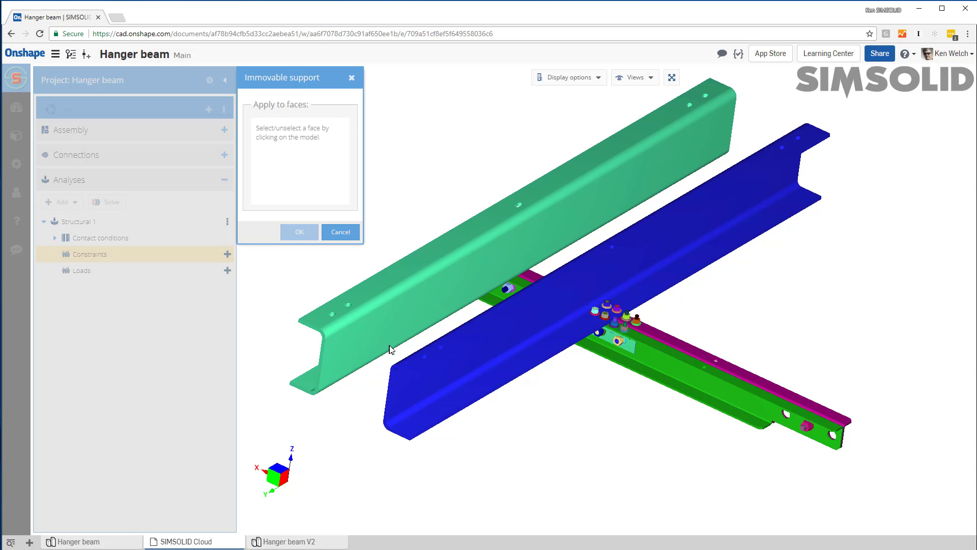
scroll(389, 349, down, 2)
scroll(377, 347, up, 6)
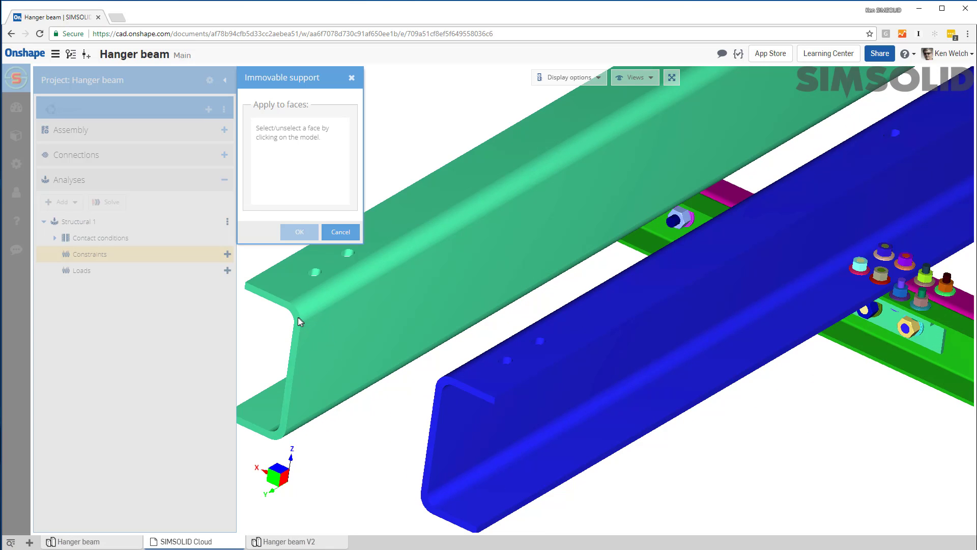
click(298, 318)
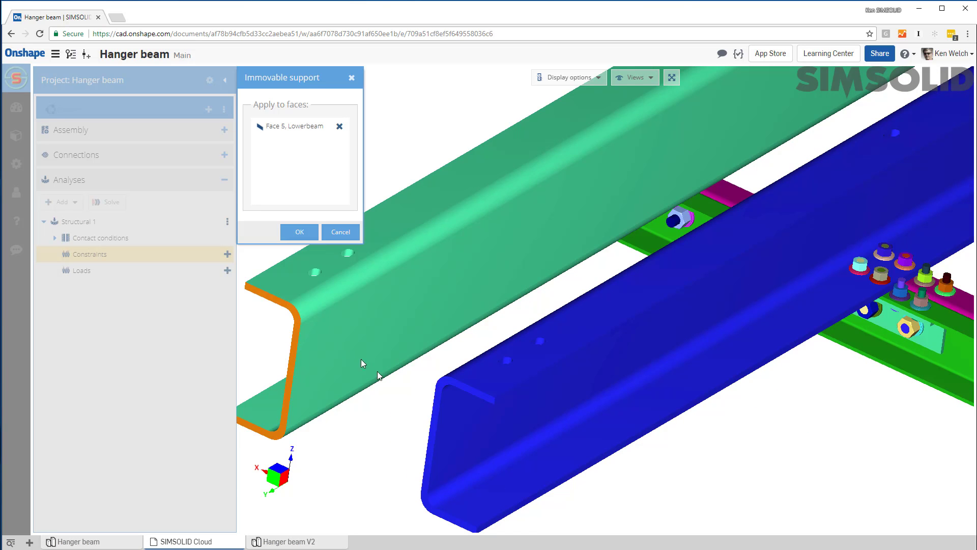
click(440, 388)
drag(447, 393, 304, 203)
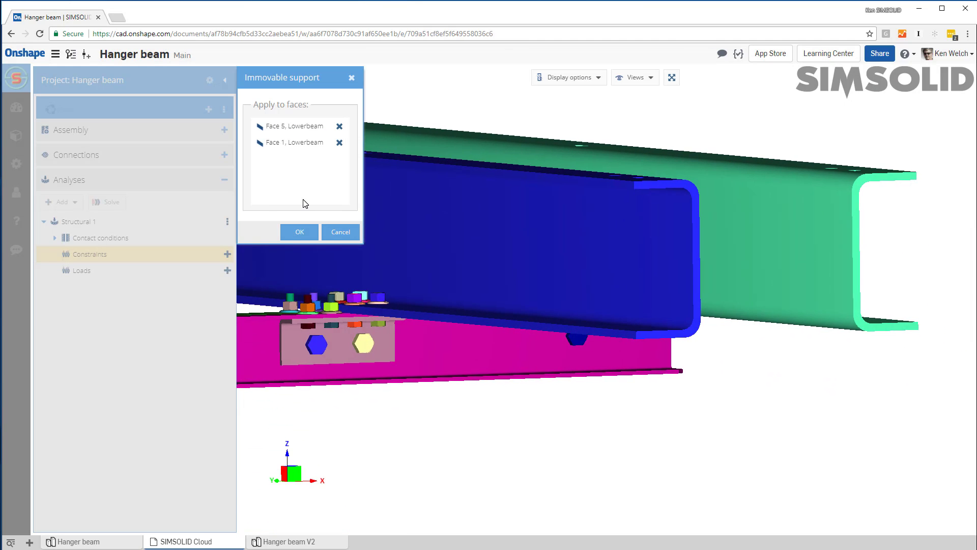
click(681, 190)
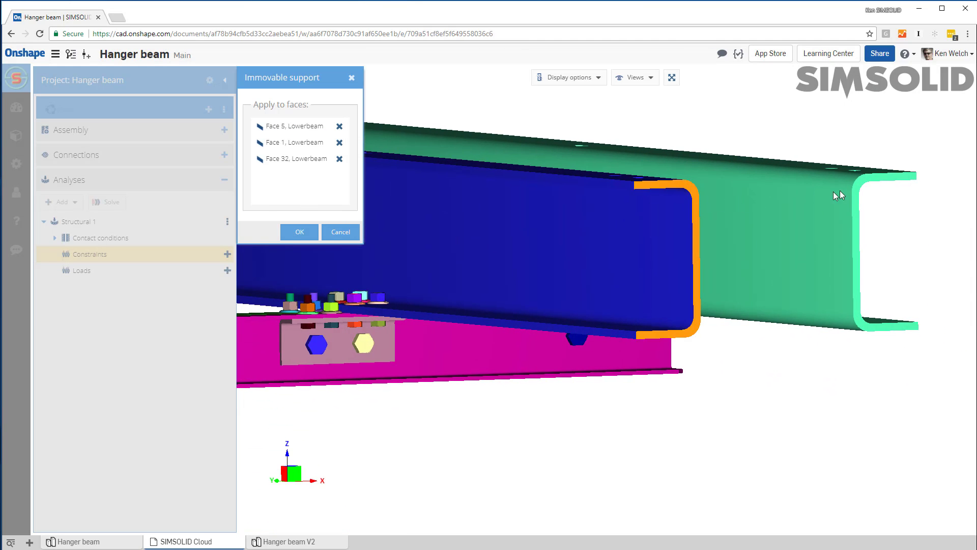
click(857, 182)
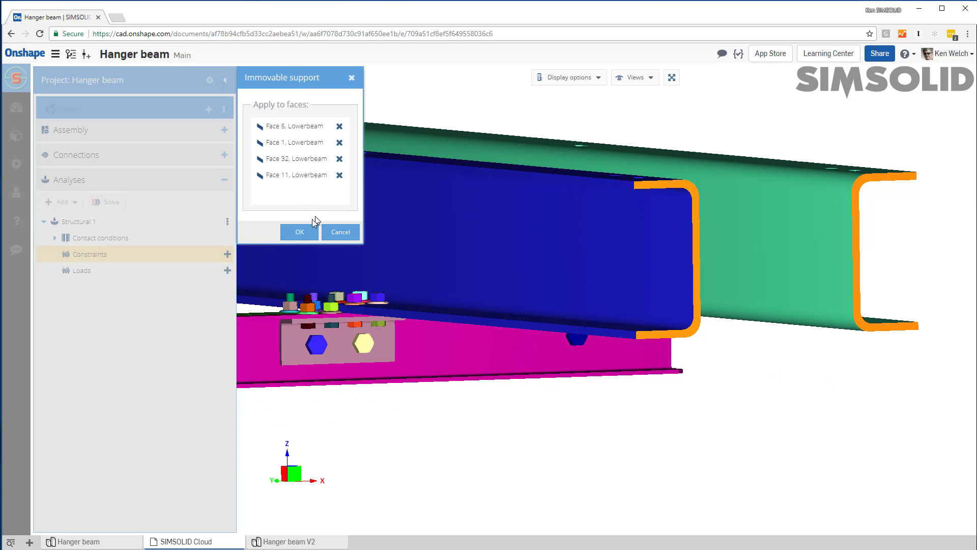
click(300, 234)
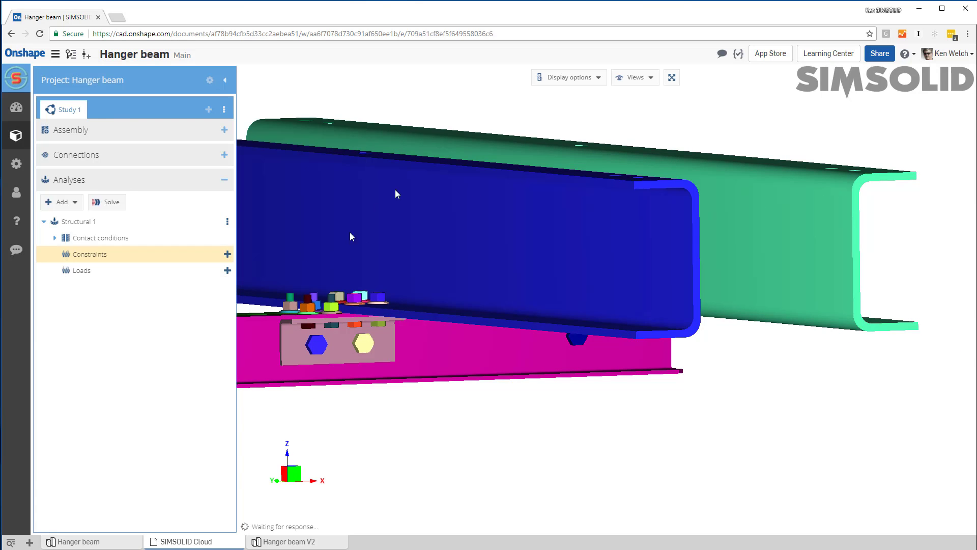
Step: Fit and reorient the view toward the hanger beam, then open the load types list
click(672, 78)
drag(413, 315, 444, 219)
right_drag(446, 219, 511, 348)
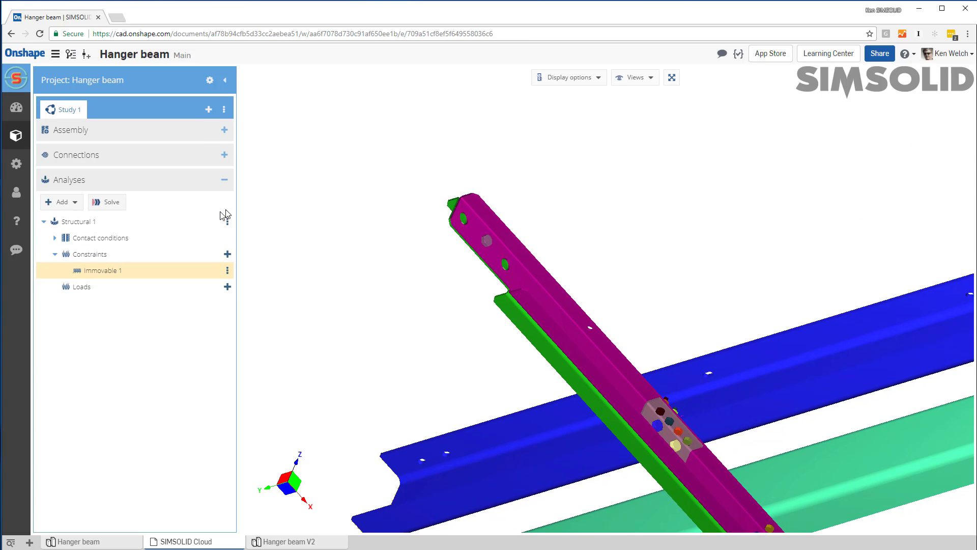
click(227, 287)
Step: Apply a -100000 Pa pressure load to Hangerbeam Face 24 and Face 12
click(260, 293)
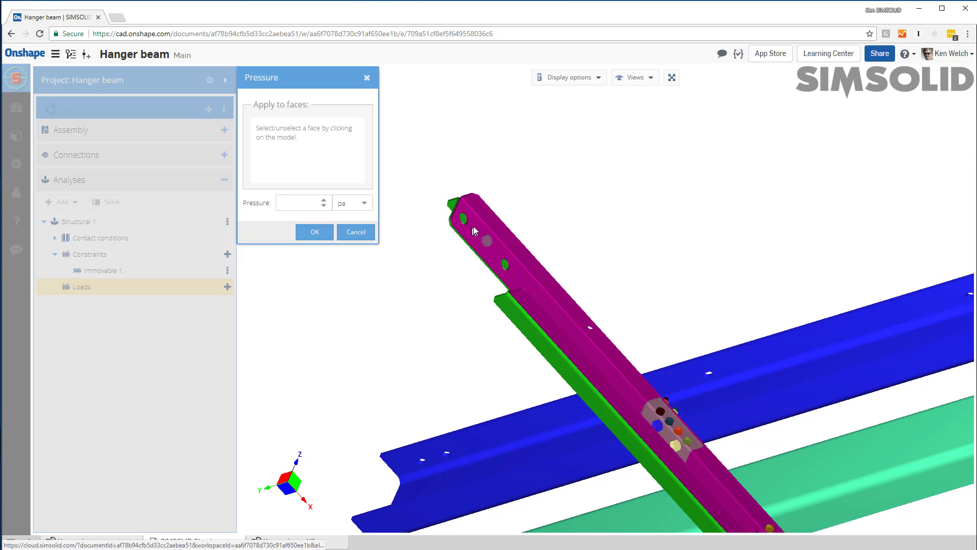
scroll(461, 248, down, 5)
scroll(474, 244, up, 12)
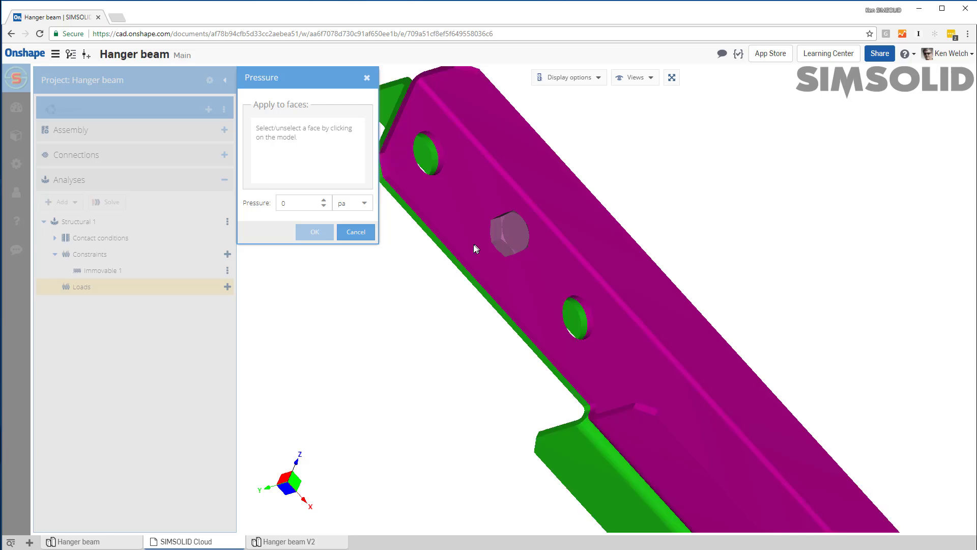
click(447, 265)
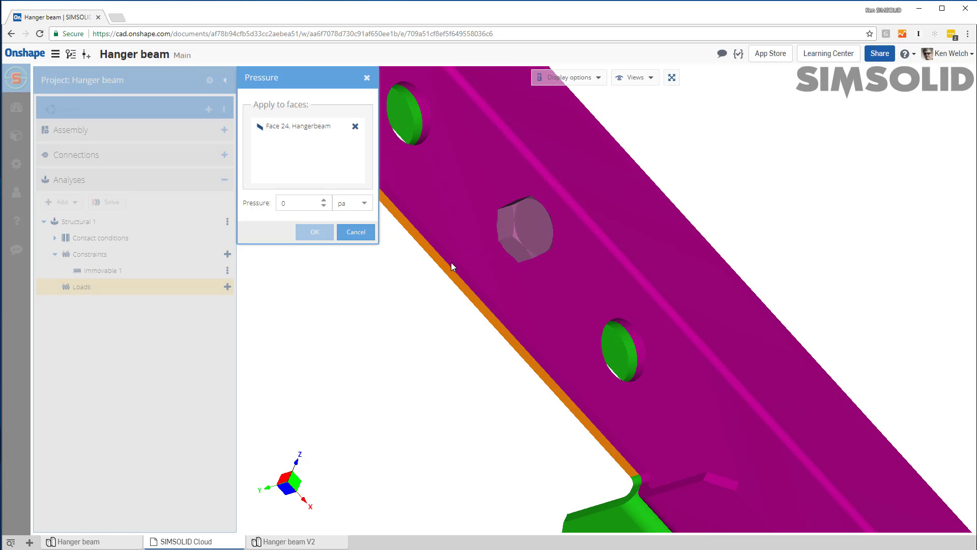
click(451, 261)
double_click(301, 203)
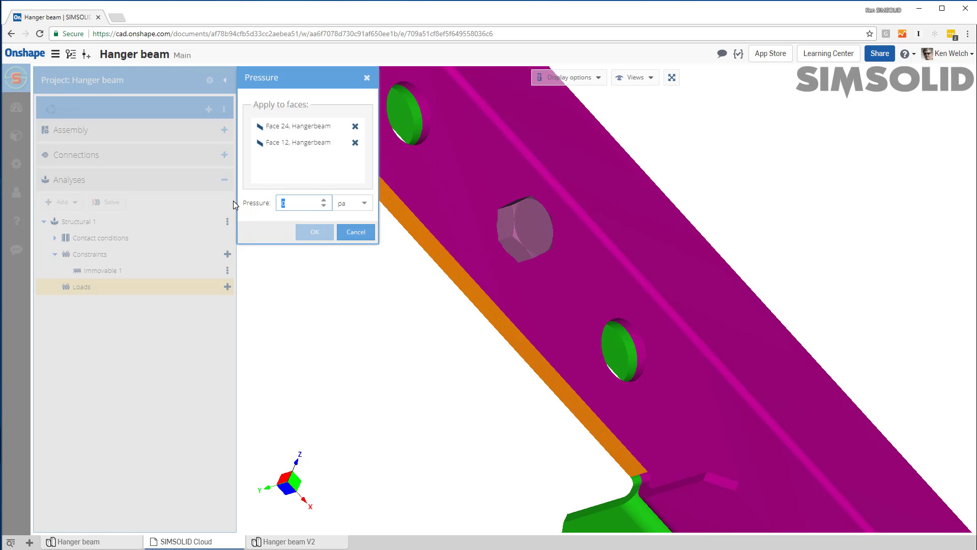
text(-1000)
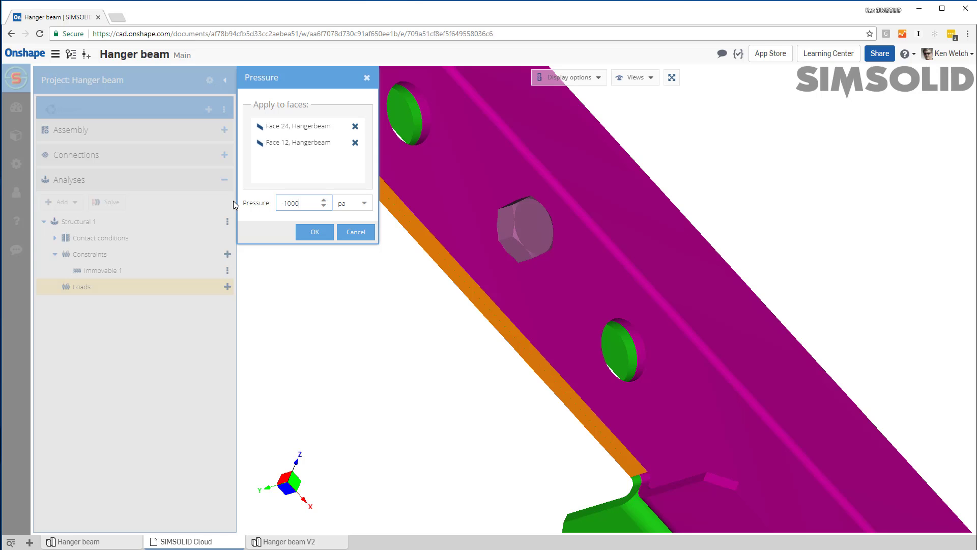
text(00)
click(315, 231)
scroll(396, 224, up, 5)
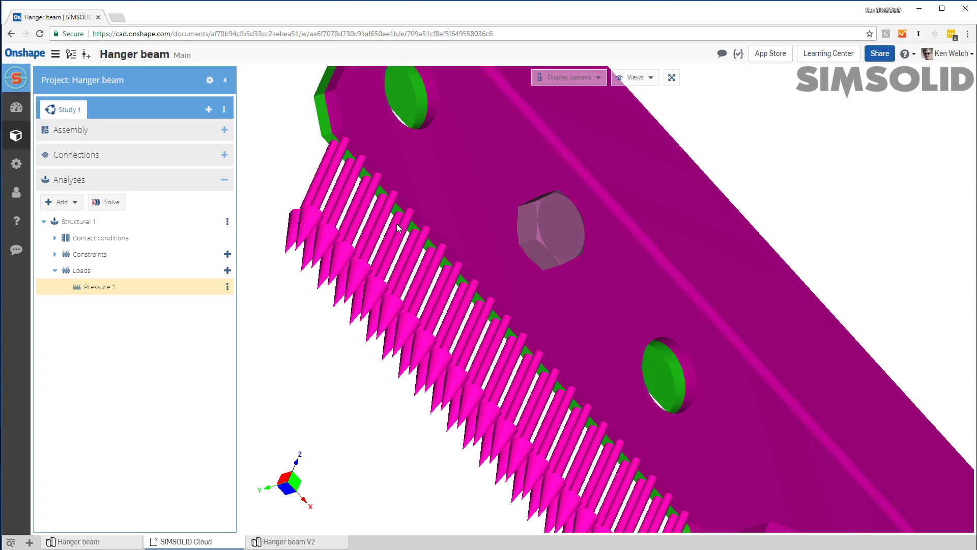
click(671, 80)
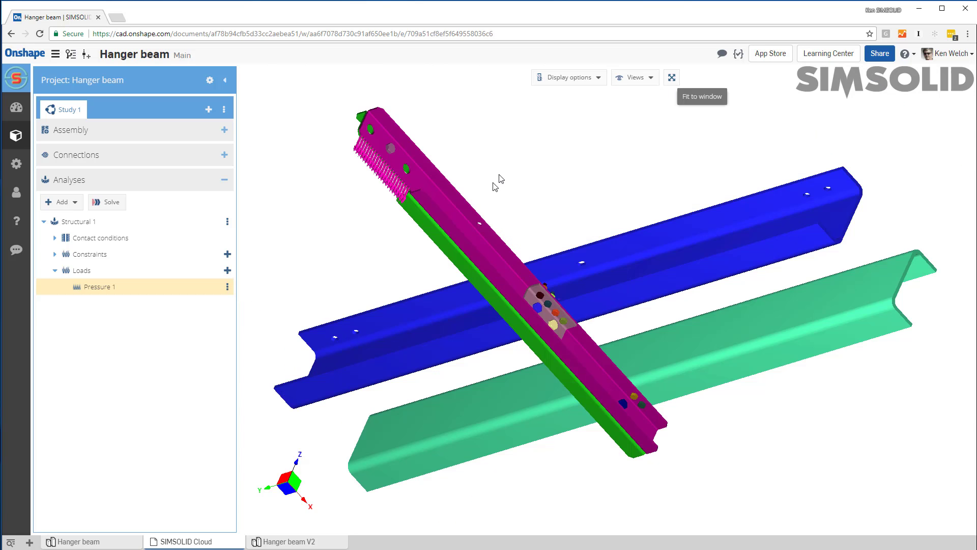
middle_drag(458, 241, 304, 346)
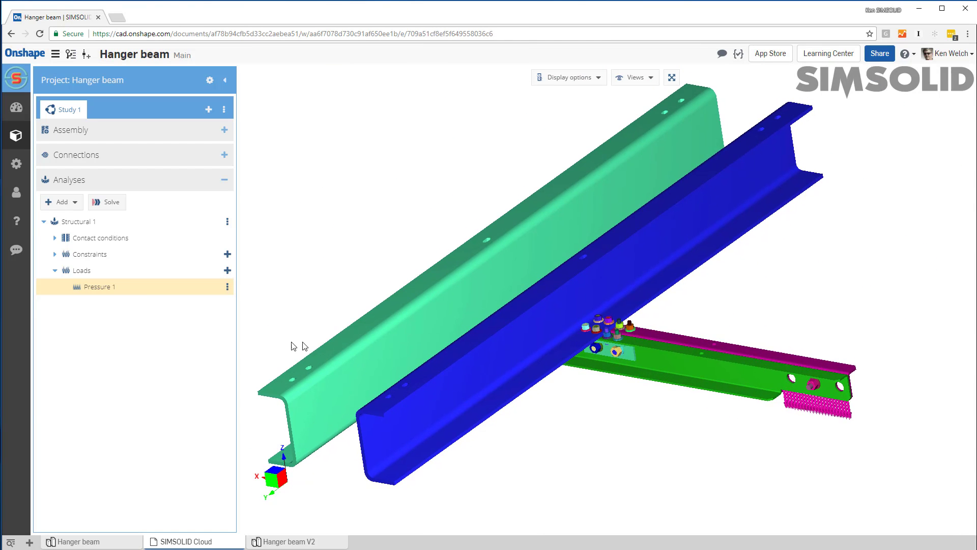
Step: Solve all analyses to get the displacement magnitude result, maximum 0.2158 mm
click(106, 202)
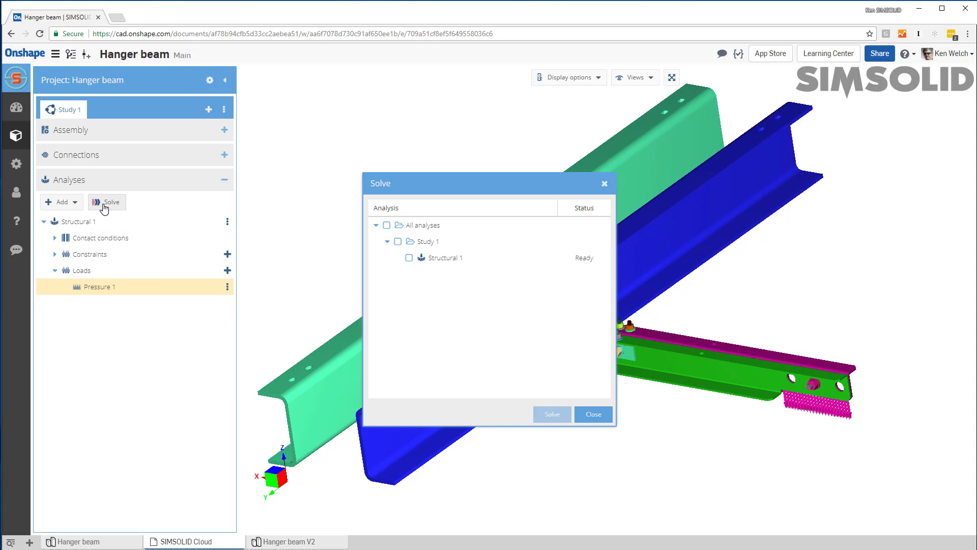
click(387, 228)
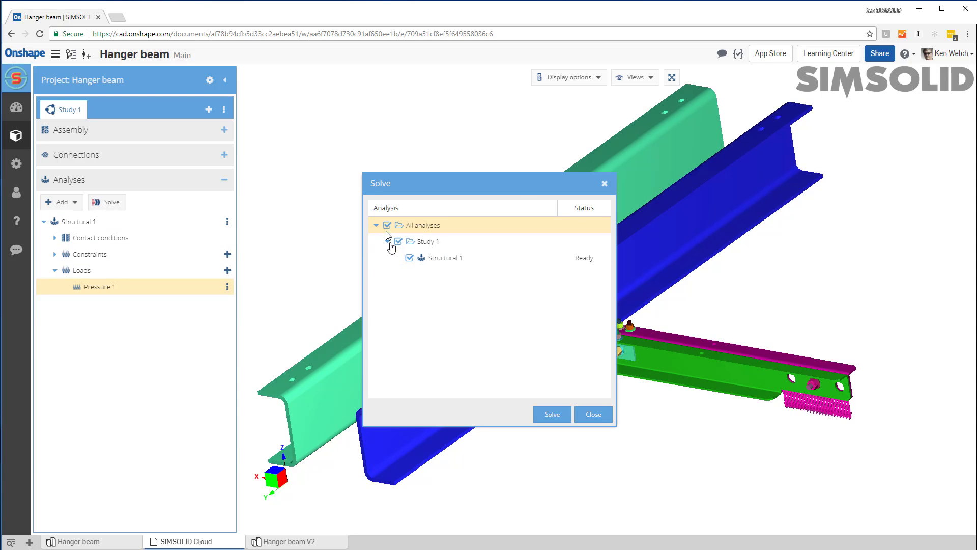
click(552, 414)
right_drag(292, 433, 295, 411)
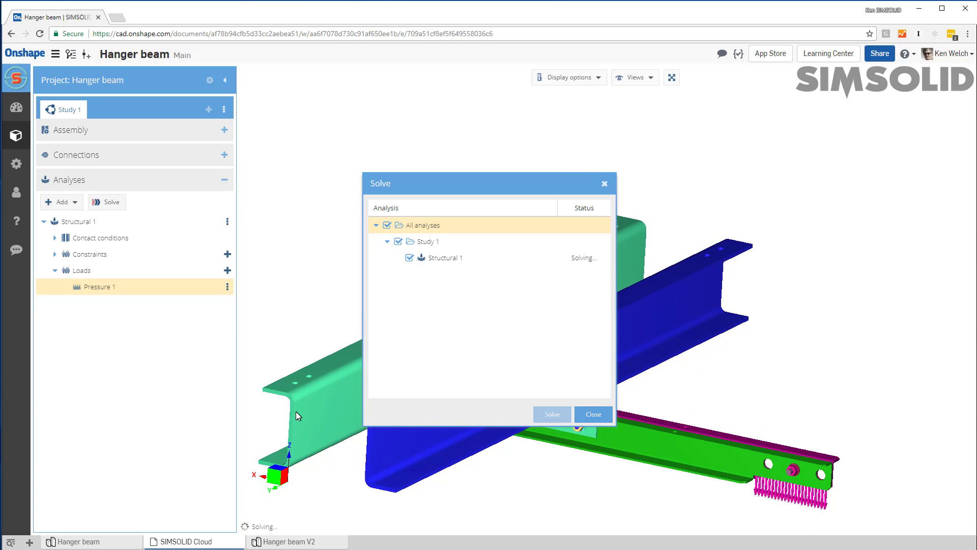
right_drag(515, 464, 646, 421)
scroll(646, 422, up, 2)
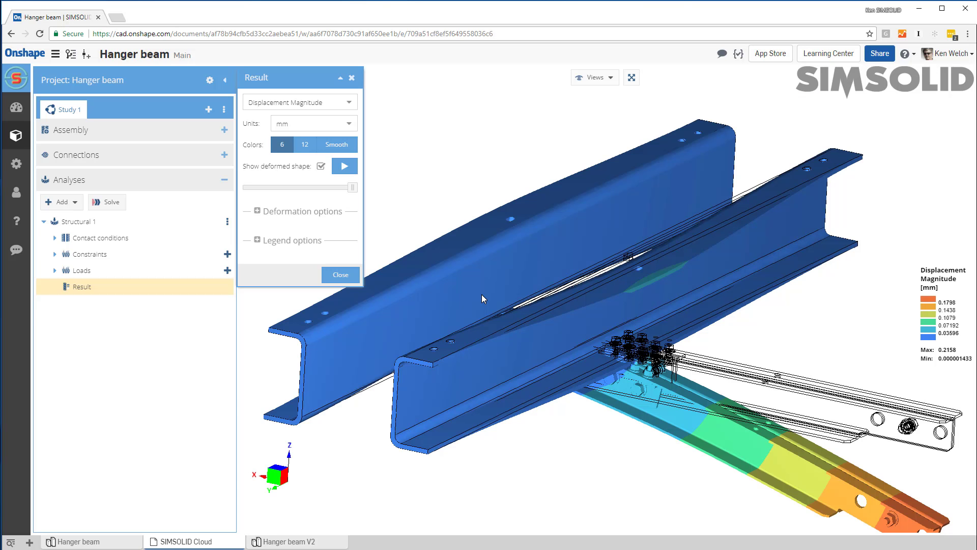
Step: Animate the deformed shape and compare 12 and 6 colour bands, keeping 6
scroll(466, 292, down, 3)
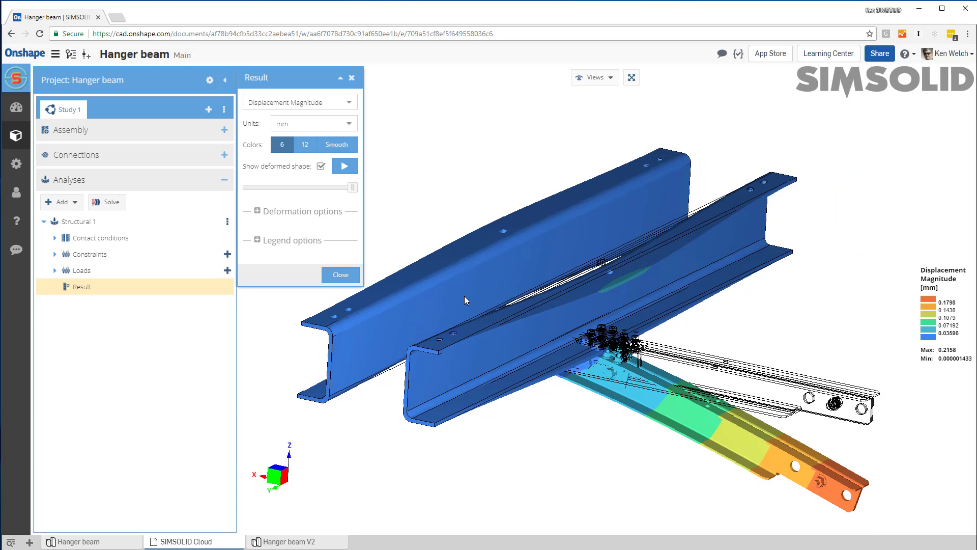
right_drag(465, 266, 504, 276)
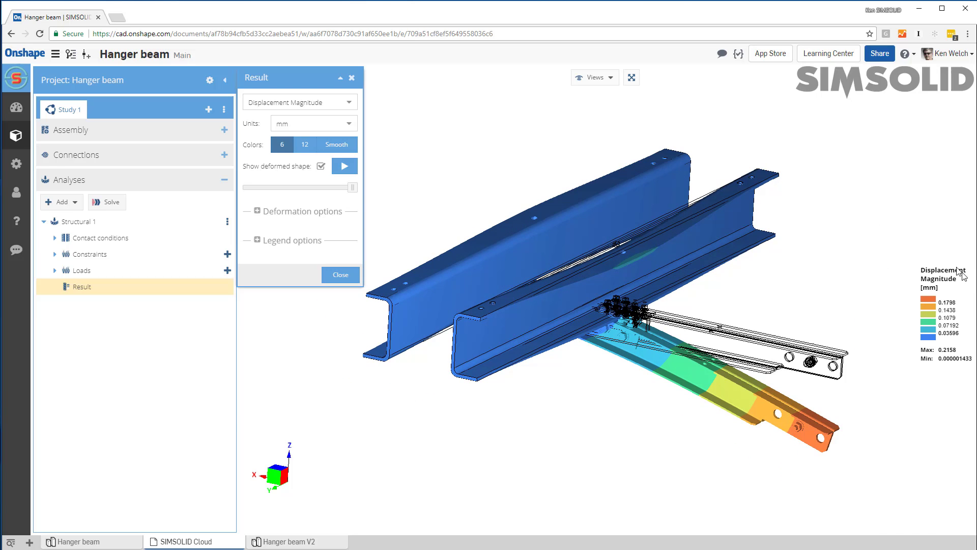
drag(954, 256, 915, 180)
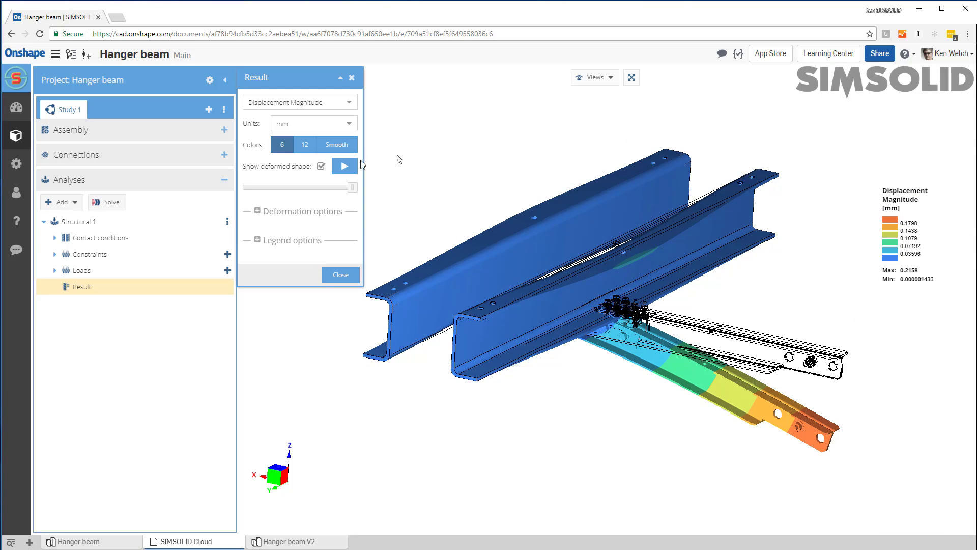
click(344, 166)
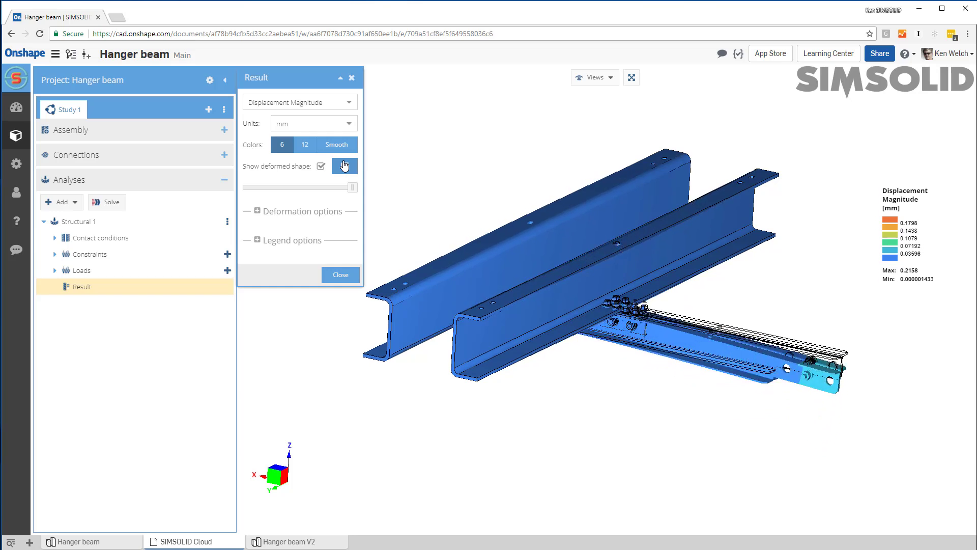
click(304, 147)
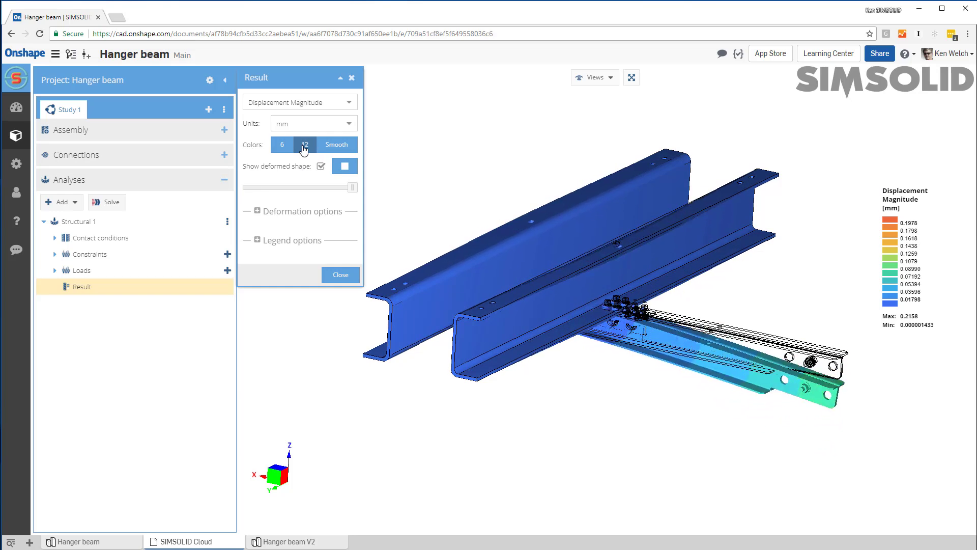
click(282, 144)
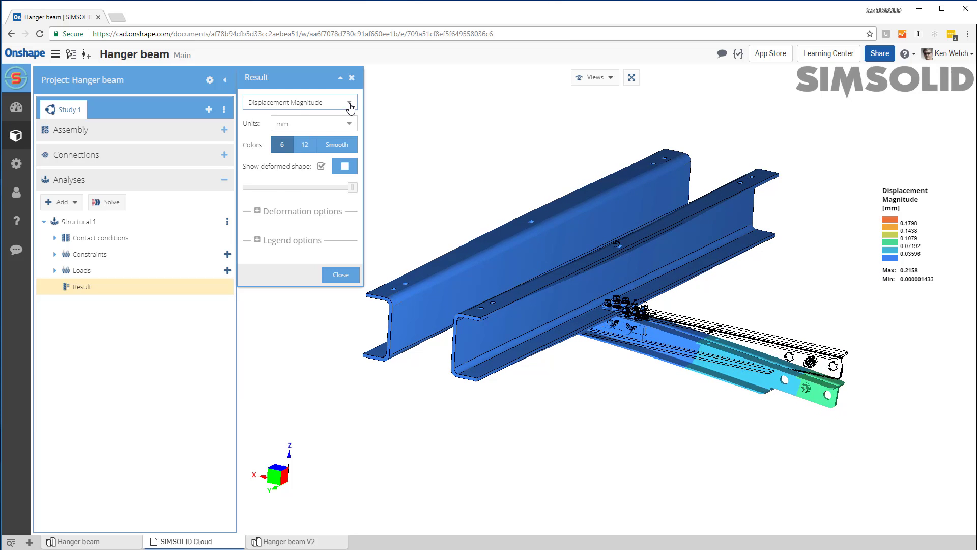
Step: Switch the result to Von Mises Stress and turn on Show edges
click(344, 103)
click(301, 134)
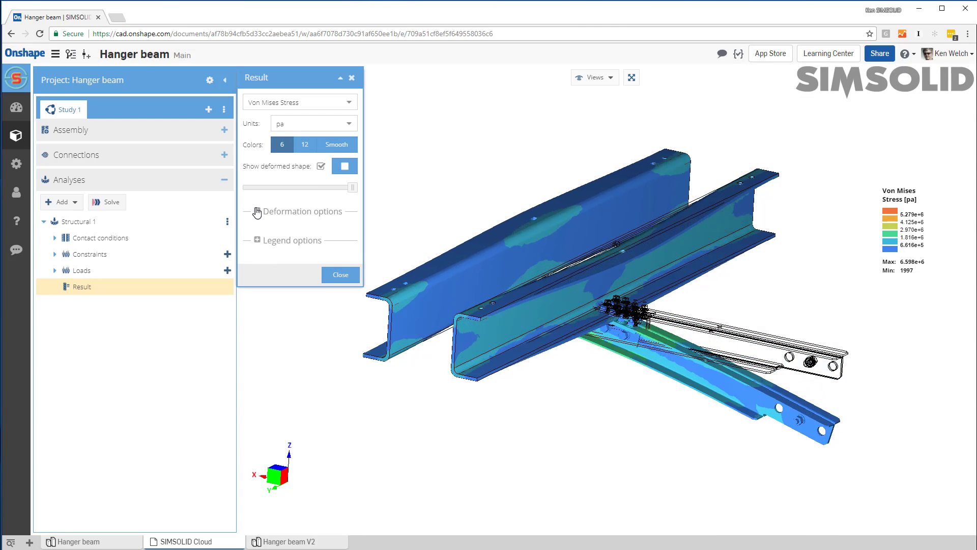
click(257, 212)
click(314, 233)
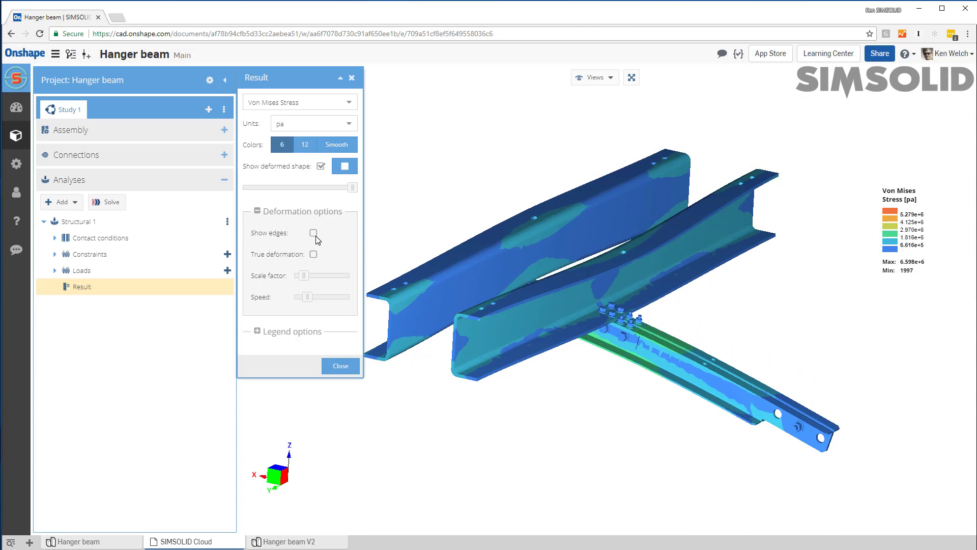
click(314, 234)
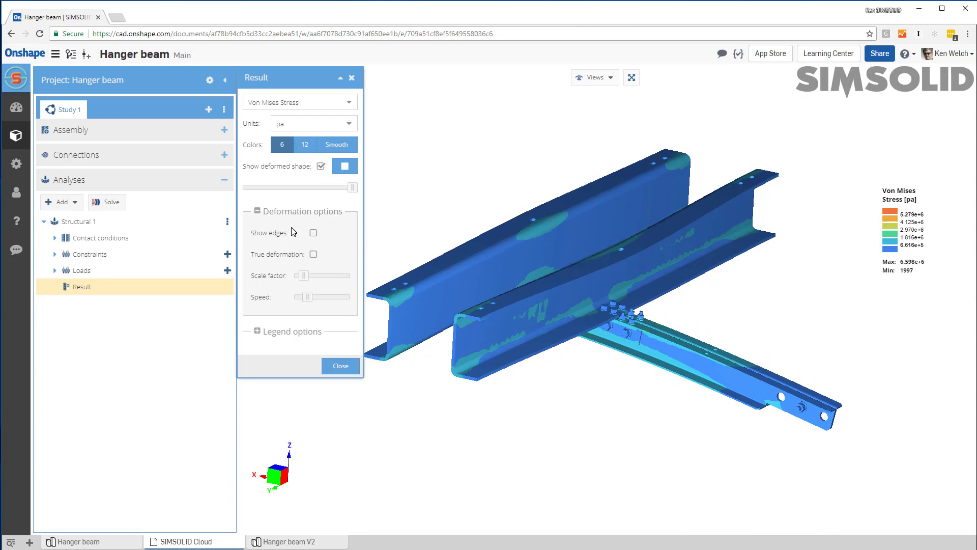
click(257, 211)
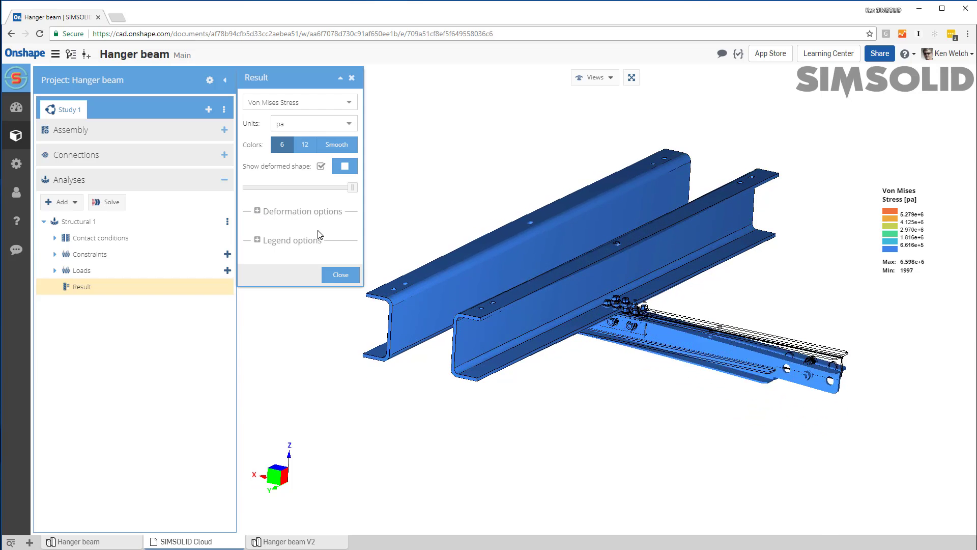
Step: Close the Von Mises stress result and orbit the assembly in part colours
click(336, 275)
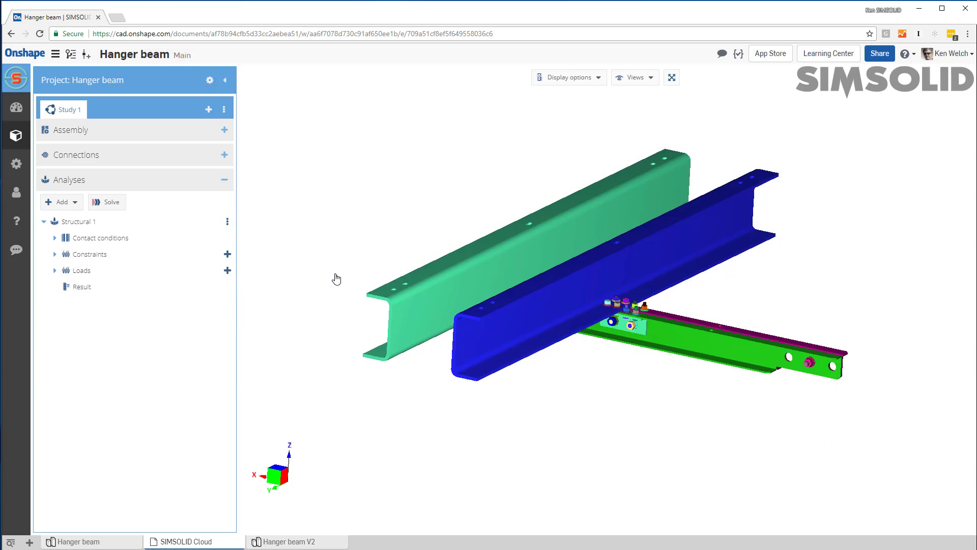
right_drag(489, 313, 572, 371)
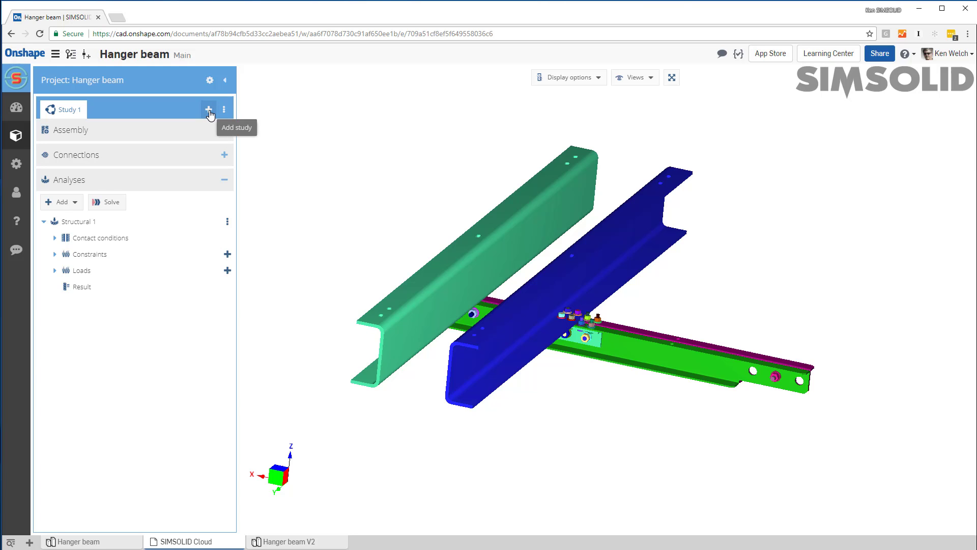
Step: Add a new study built from the Hanger beam V2 Part Studio with perforated beams
click(209, 110)
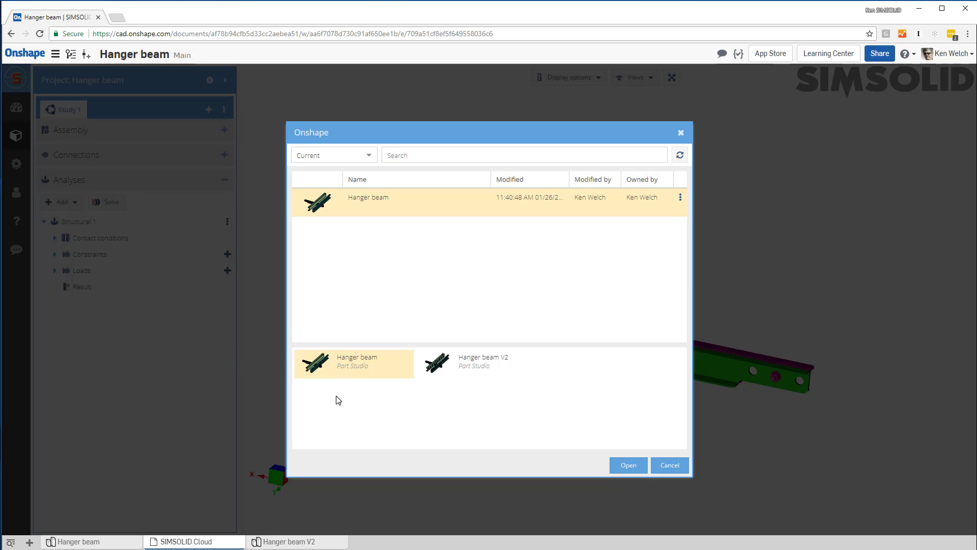
click(440, 364)
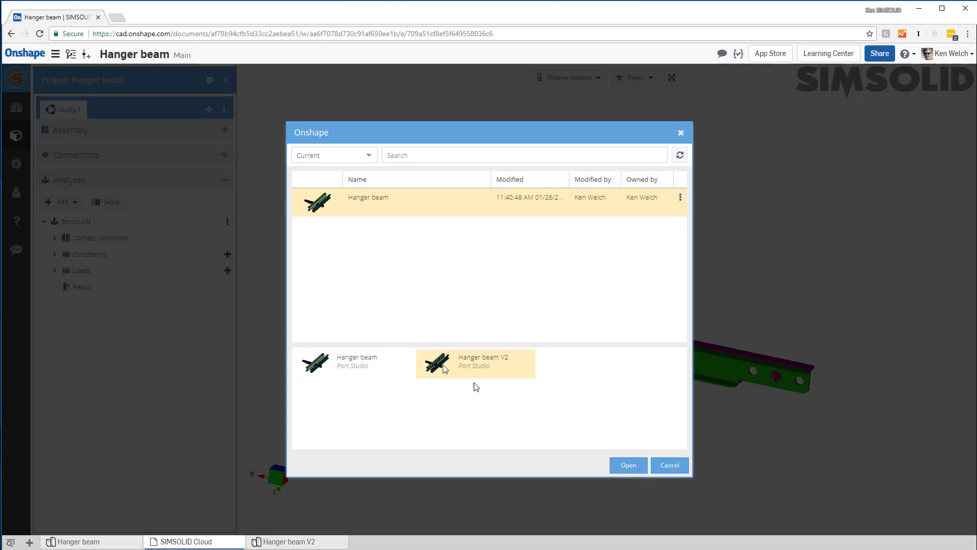
click(626, 467)
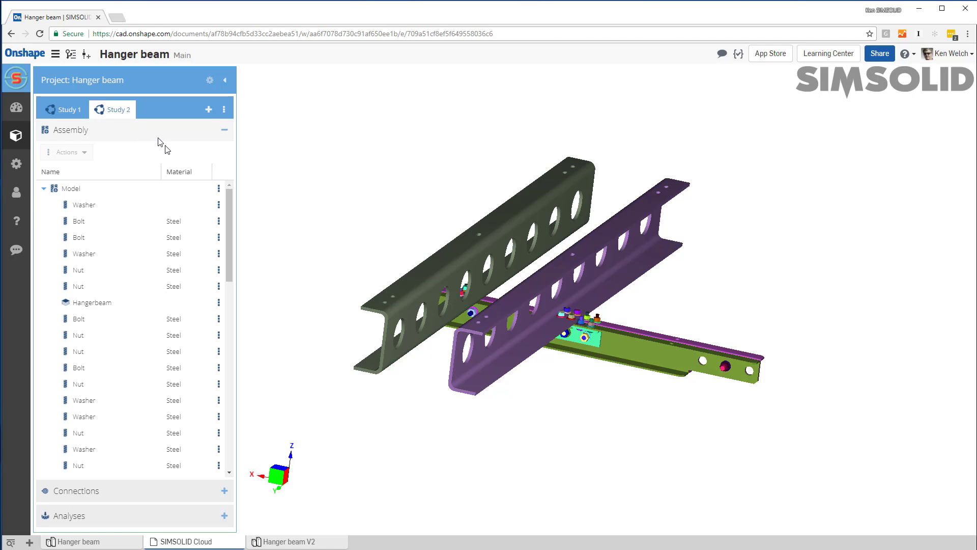
Step: Review Study 2's connections and Structural 1 analysis, and adjust the assembly view
click(120, 131)
click(117, 156)
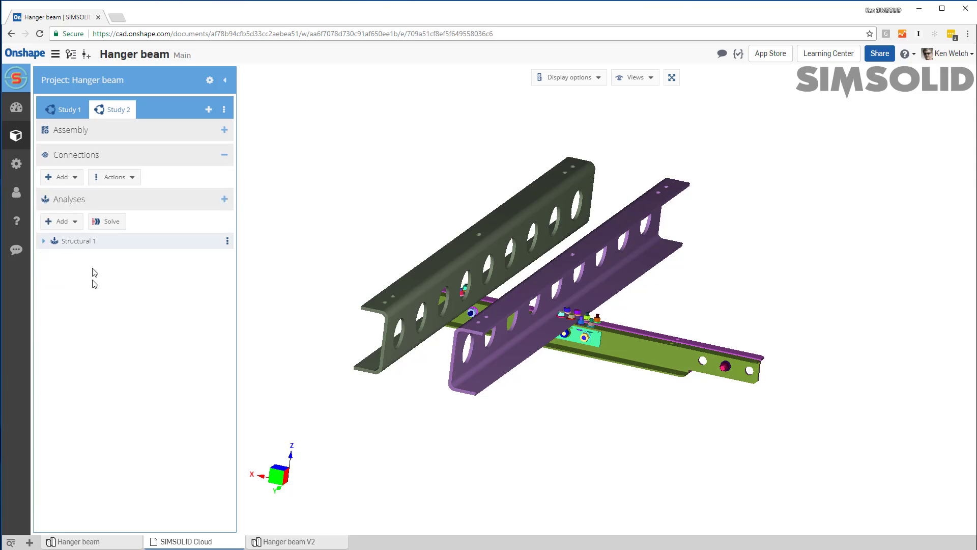
click(44, 221)
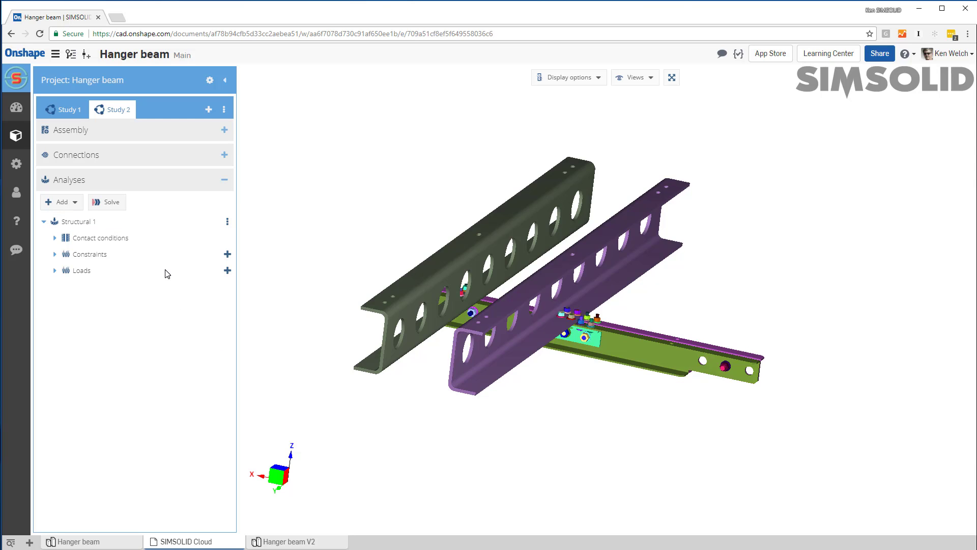
mouse_move(544, 354)
mouse_down()
mouse_move(517, 344)
mouse_move(528, 370)
mouse_move(541, 356)
mouse_up()
right_drag(540, 356, 552, 369)
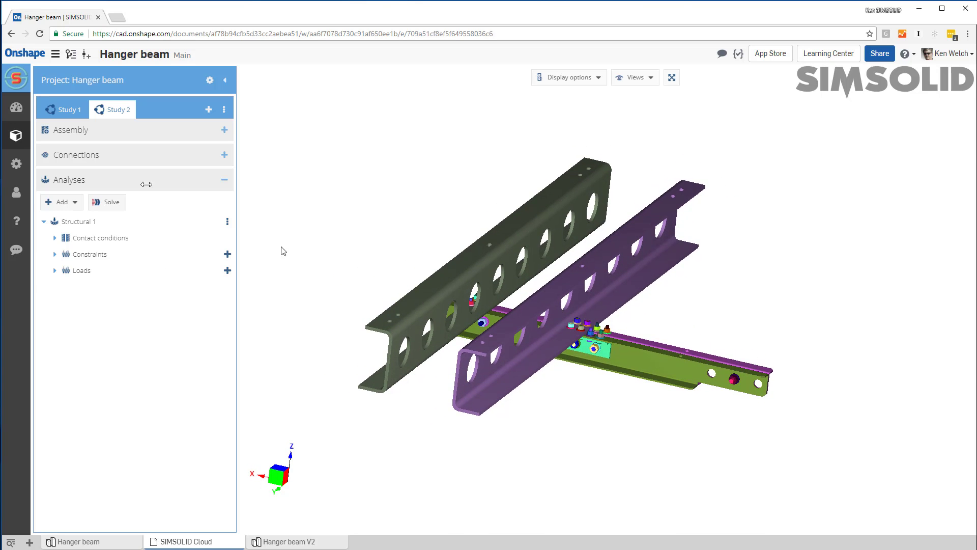
Step: Assign Steel to every part of the assembly with Set material for all parts
click(67, 134)
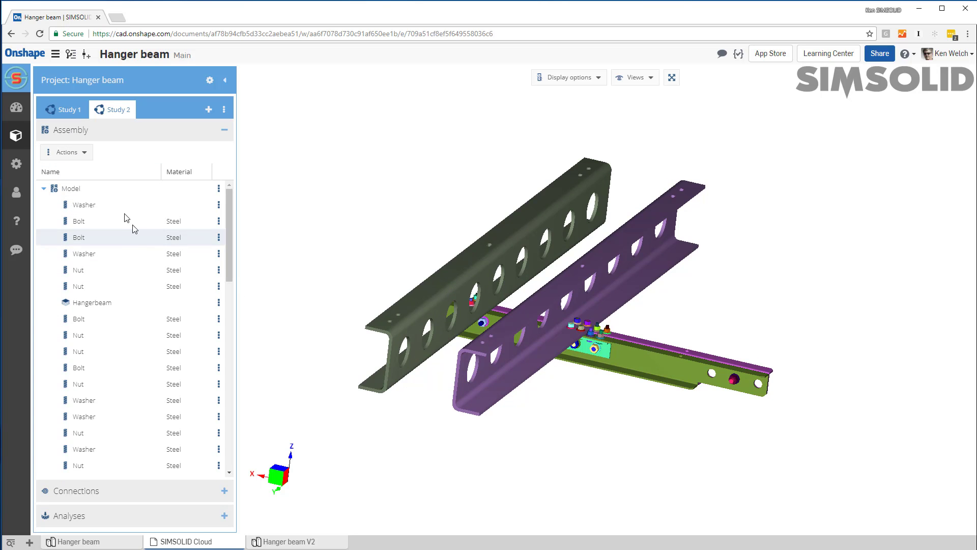
click(81, 153)
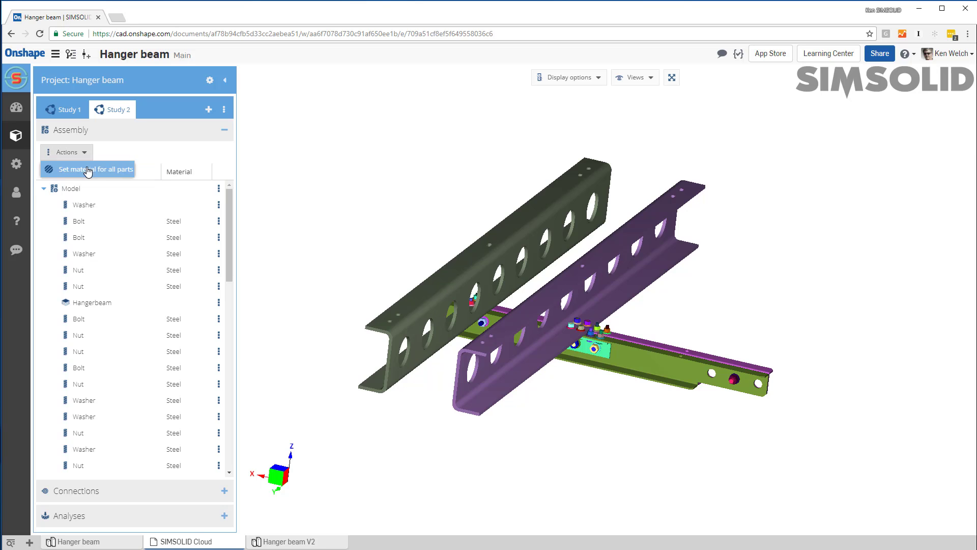
click(87, 170)
click(305, 180)
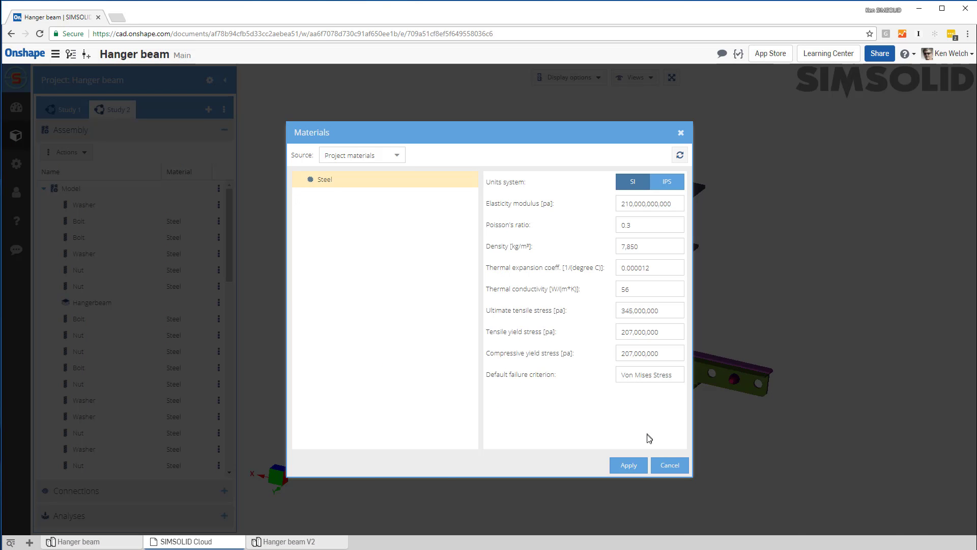
click(641, 463)
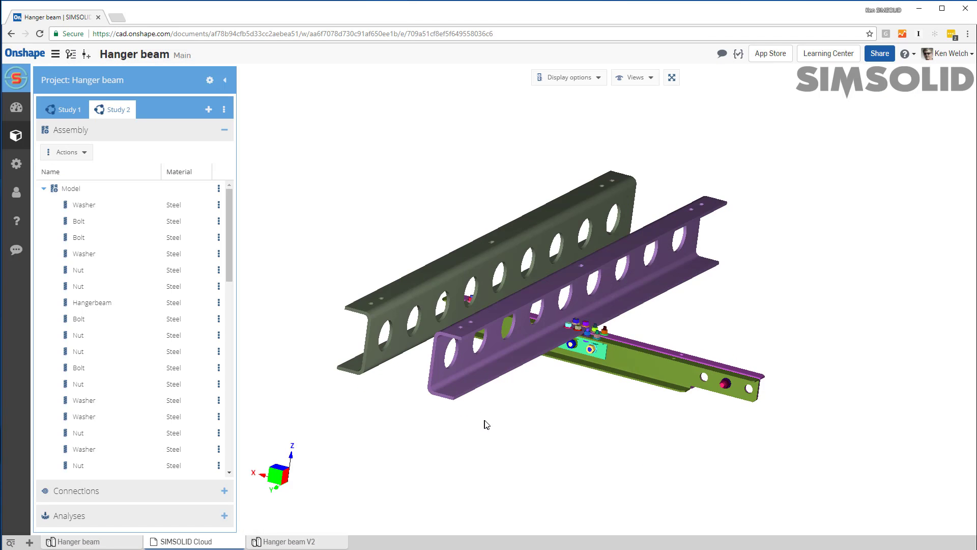
Step: Solve Study 2's Structural 1 analysis
click(158, 134)
click(150, 155)
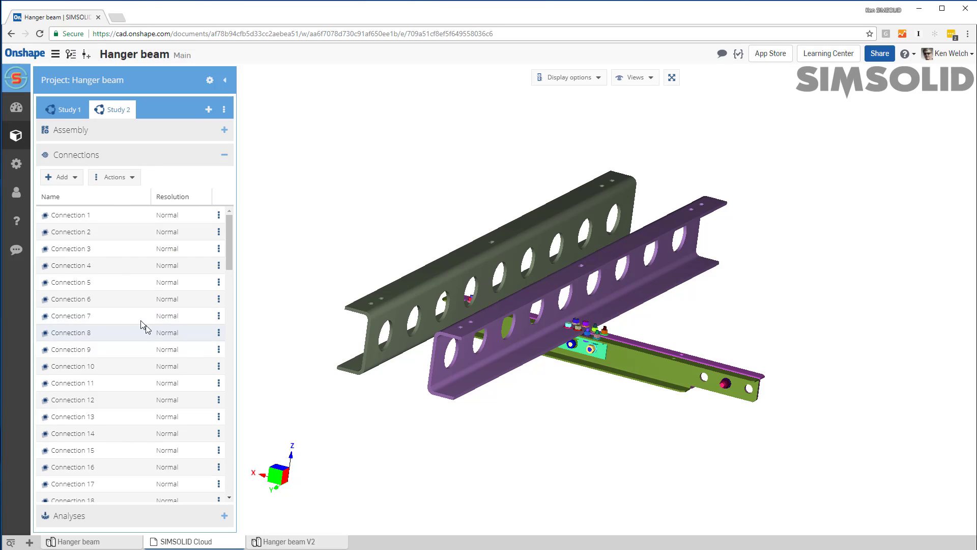
click(131, 157)
click(123, 179)
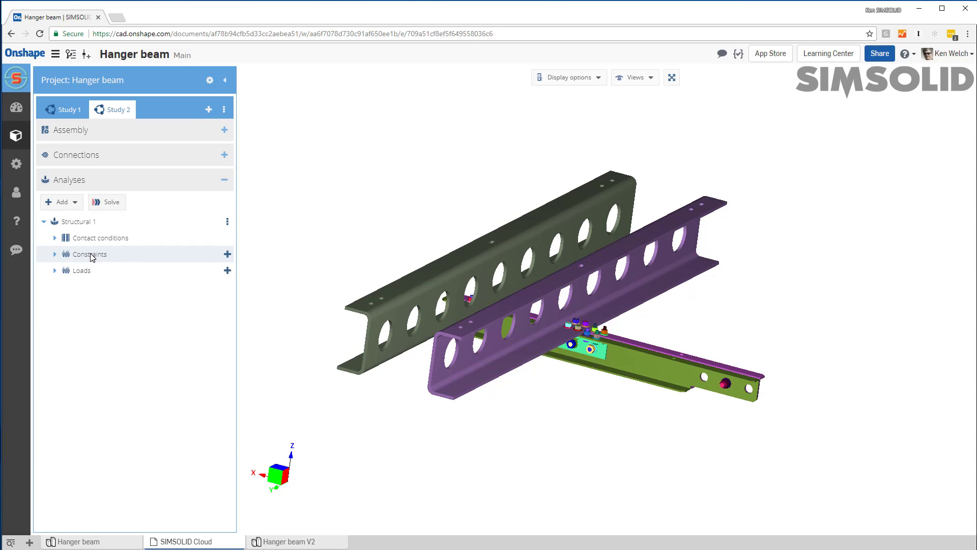
click(106, 207)
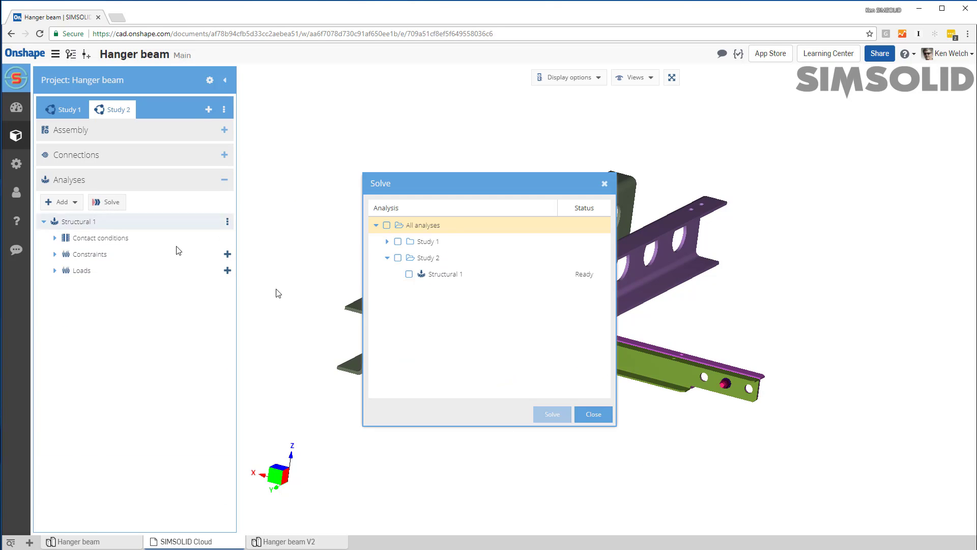
click(410, 275)
click(553, 414)
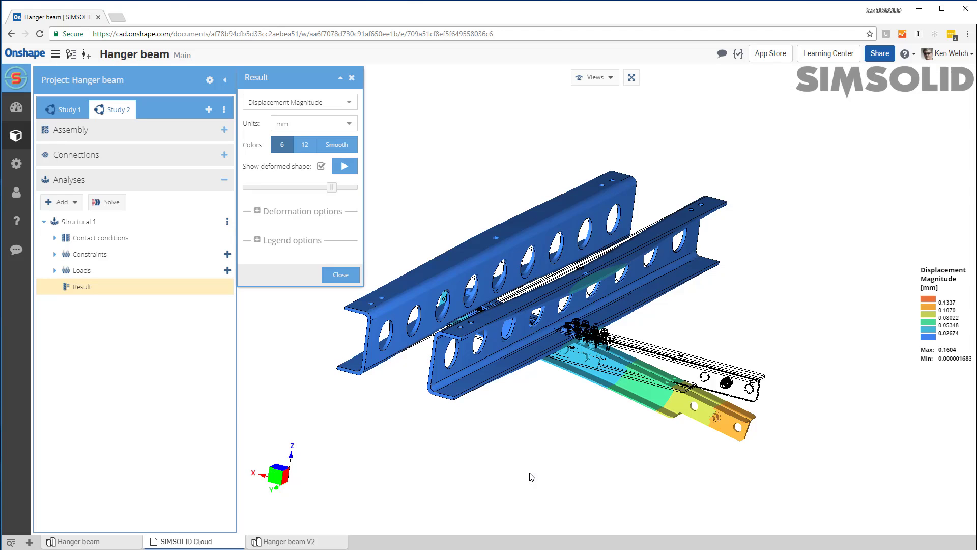
Step: Animate the 0.1604 mm deformed shape, stop it, and return to Study 1
drag(465, 336, 459, 338)
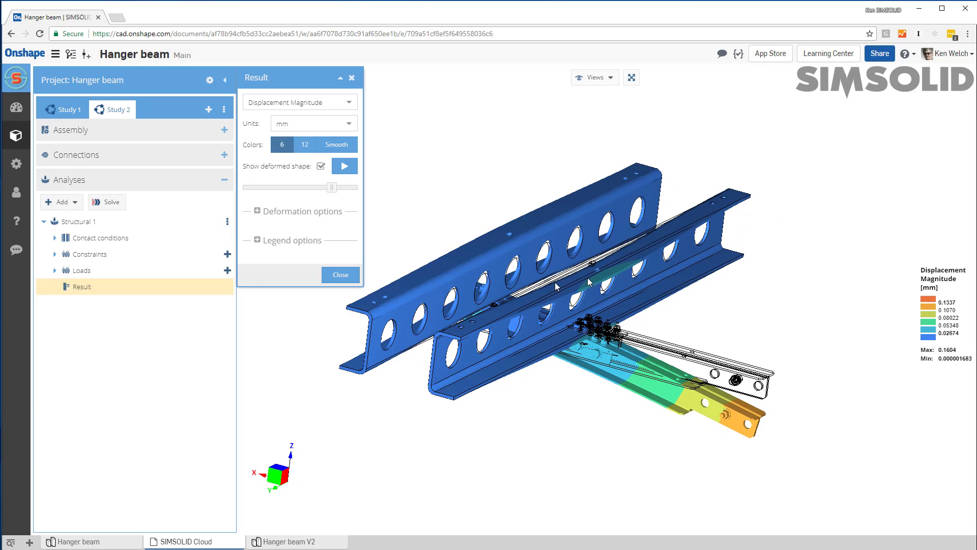
click(345, 172)
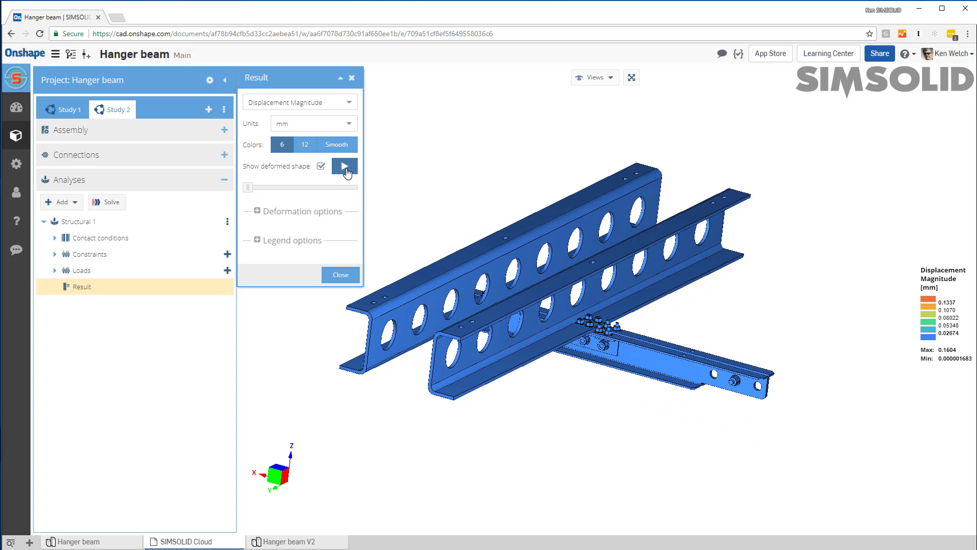
click(345, 168)
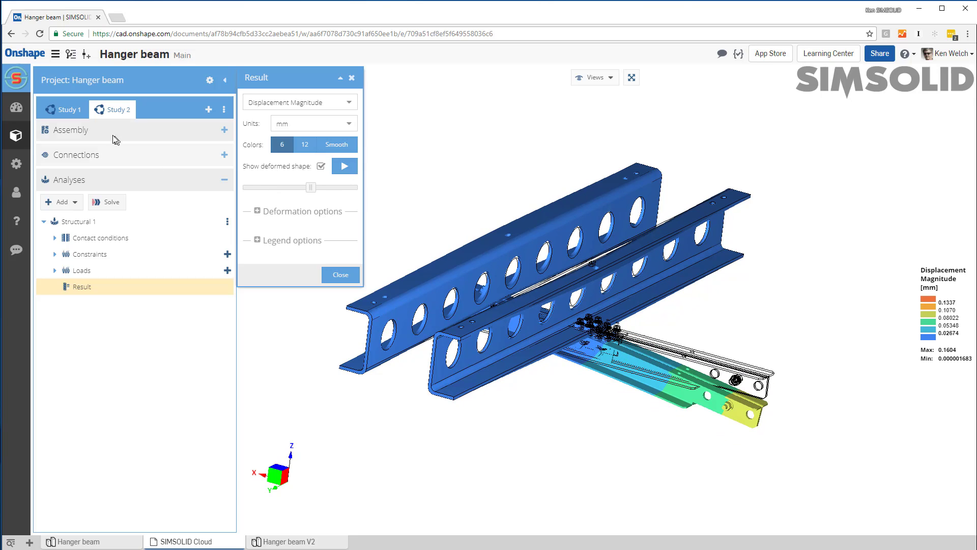
click(67, 111)
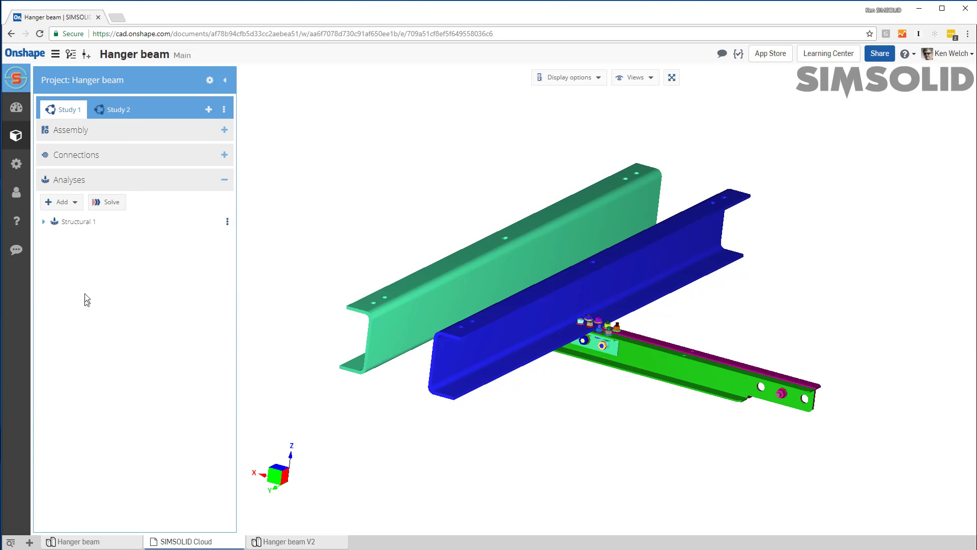
Step: Show Study 1's 0.2165 mm displacement result, then orbit Study 2's 0.1604 mm result to compare
click(43, 222)
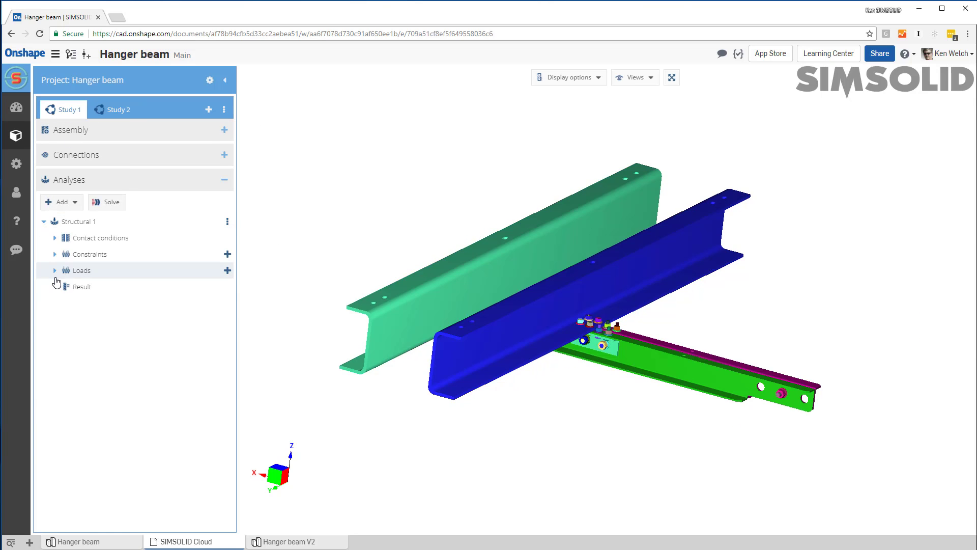
click(83, 289)
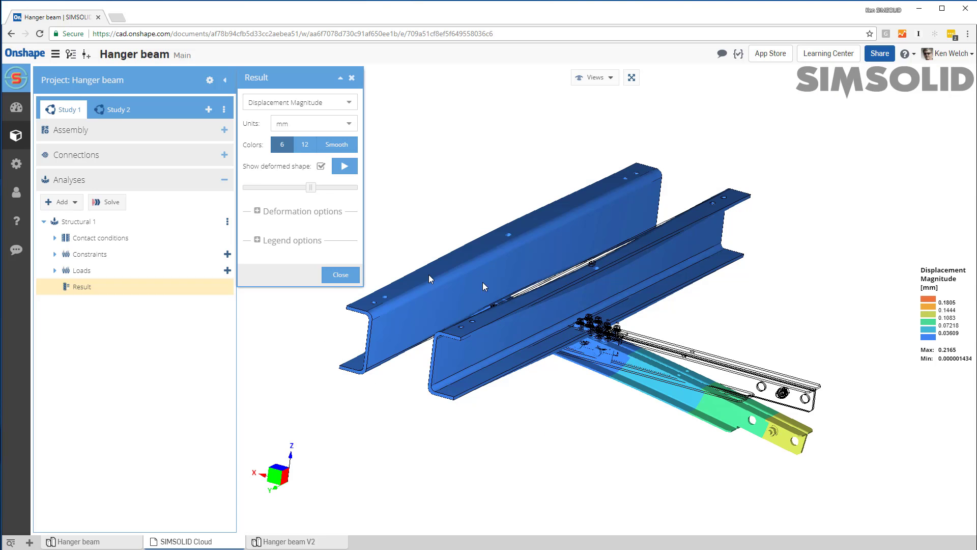
click(121, 111)
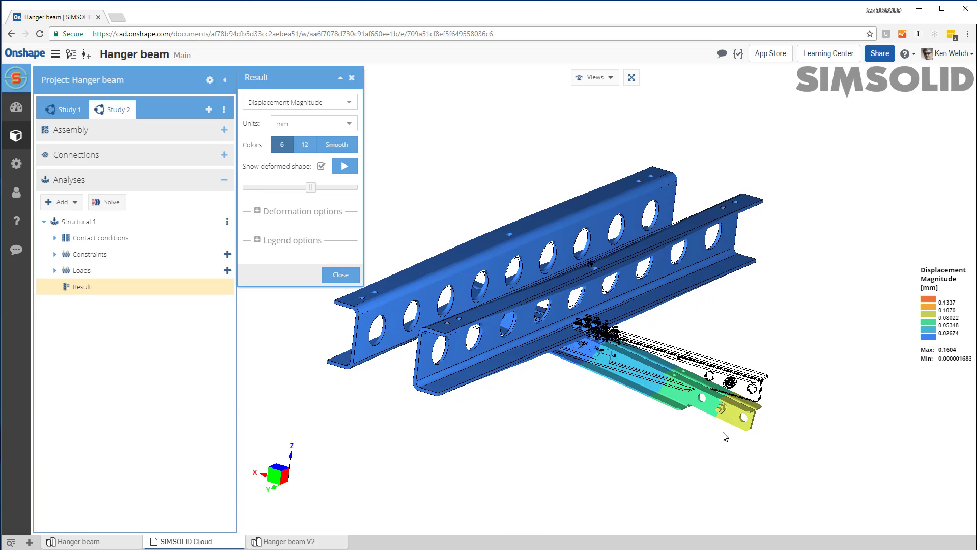
drag(618, 344, 612, 356)
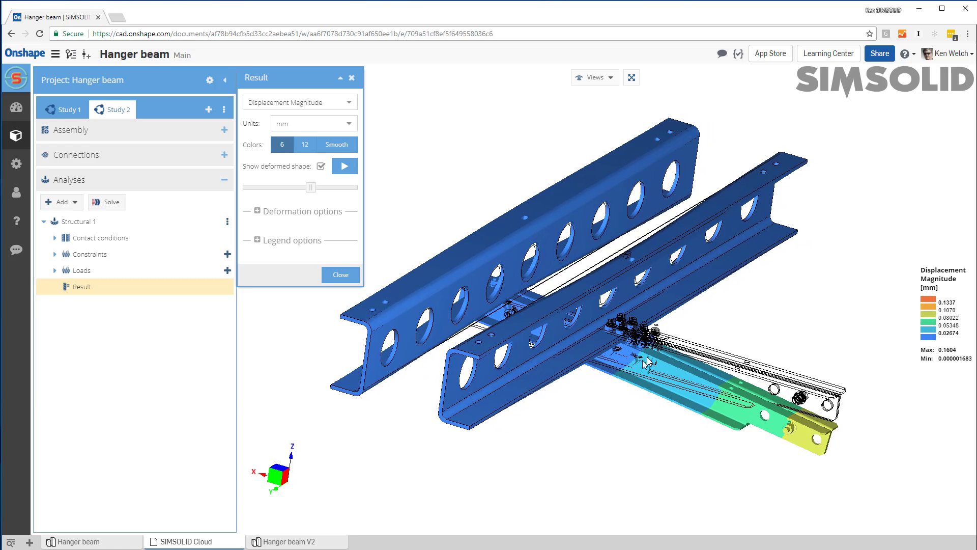
drag(534, 370, 511, 366)
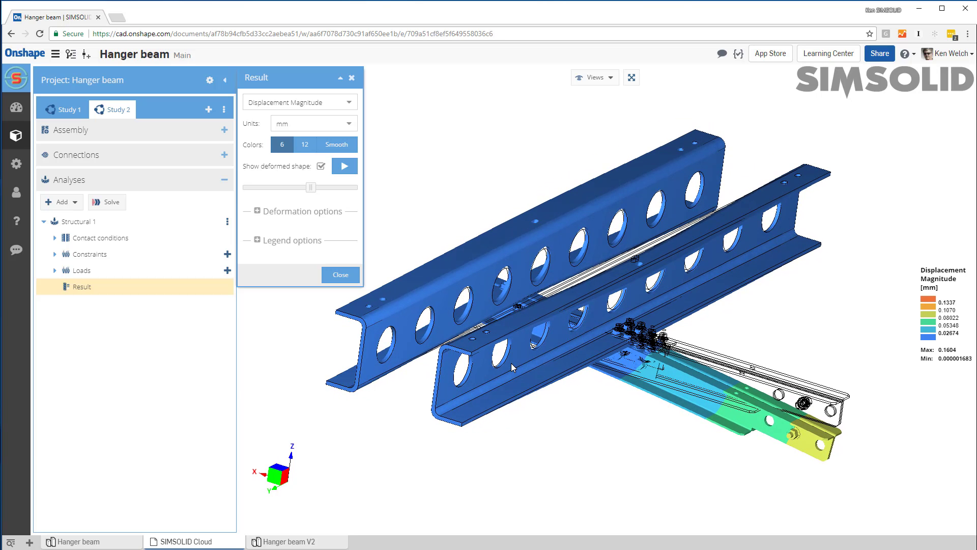